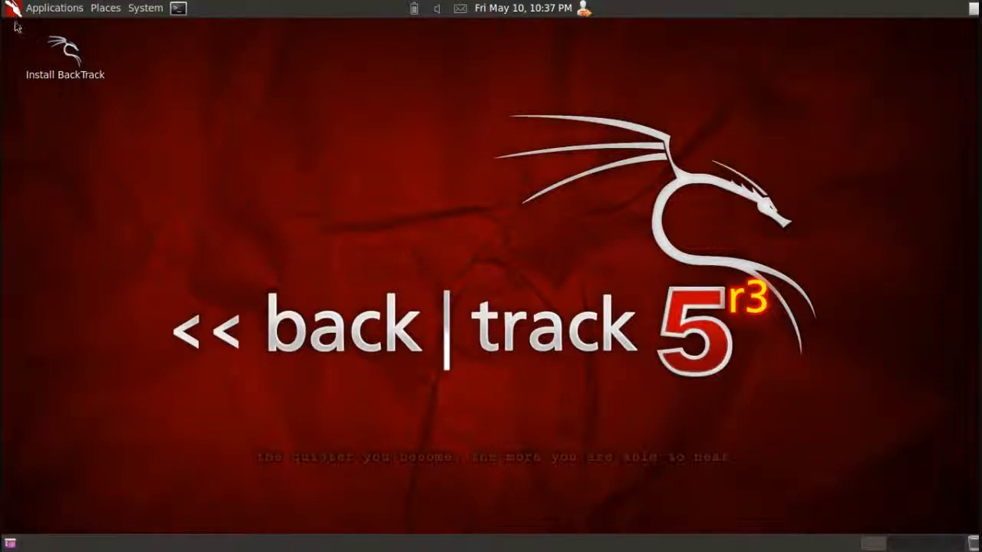
- Launch Maltego from BackTrack's DNS analysis tools for network information gathering
{"action": "left_click", "coordinate": [51, 6]}
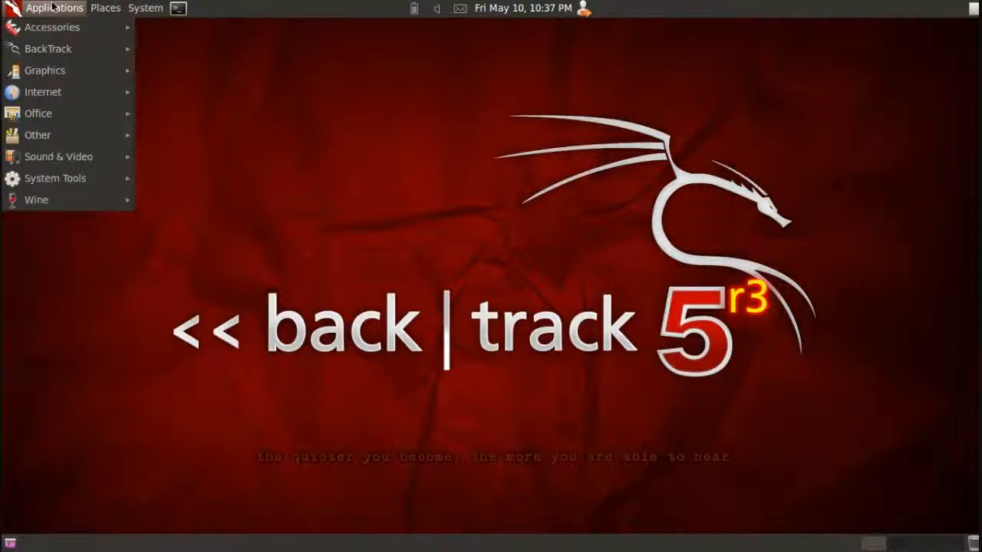
{"action": "mouse_move", "coordinate": [65, 50]}
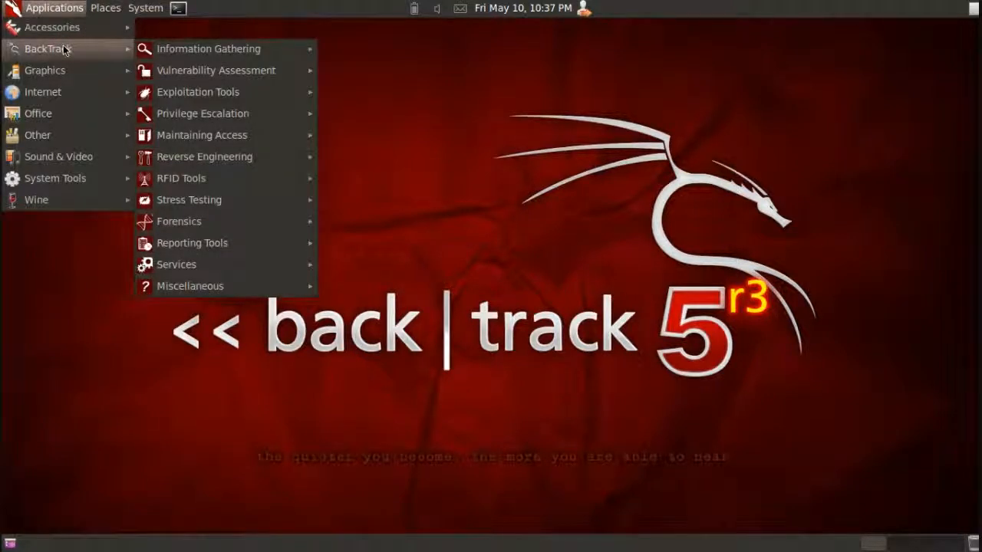
{"action": "mouse_move", "coordinate": [191, 51]}
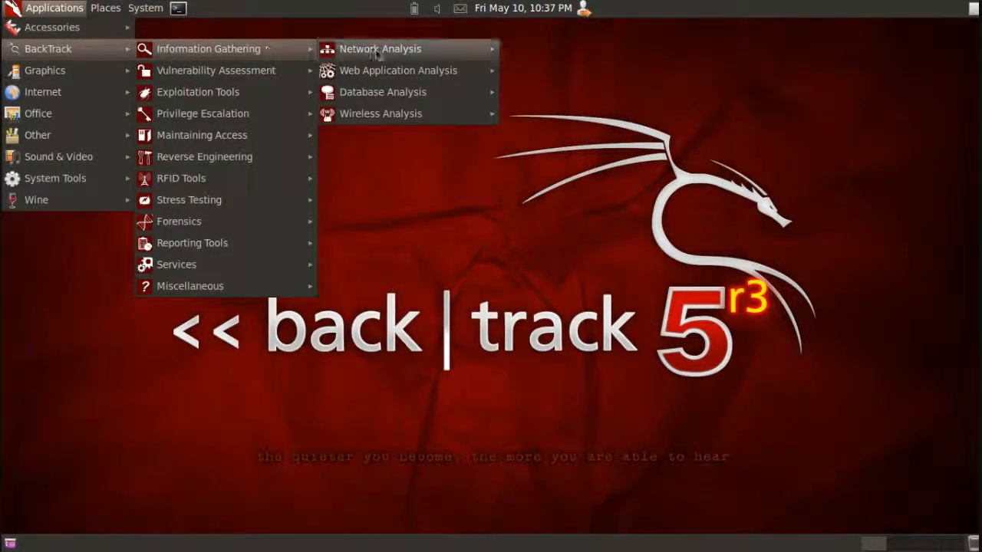
{"action": "mouse_move", "coordinate": [377, 49]}
{"action": "mouse_move", "coordinate": [549, 55]}
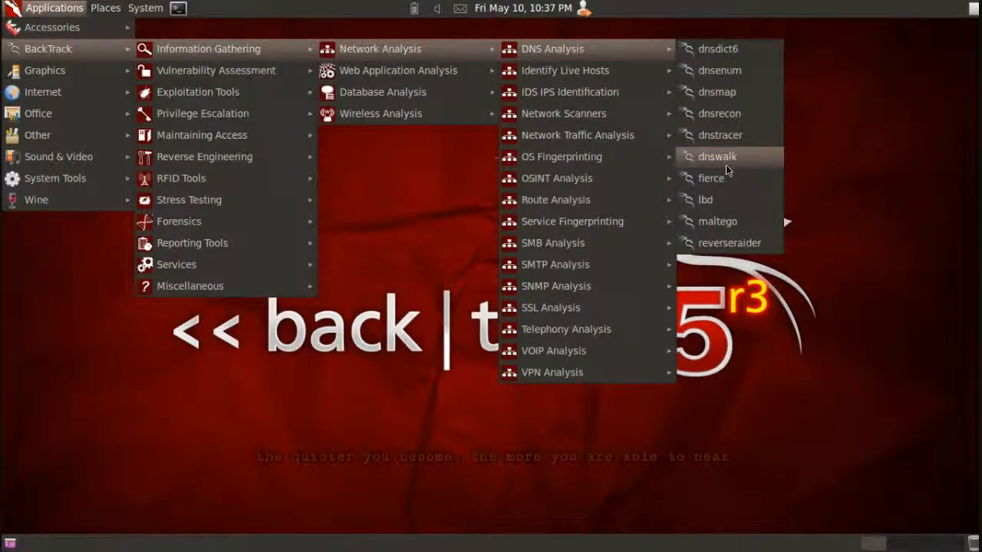
{"action": "left_click", "coordinate": [714, 222]}
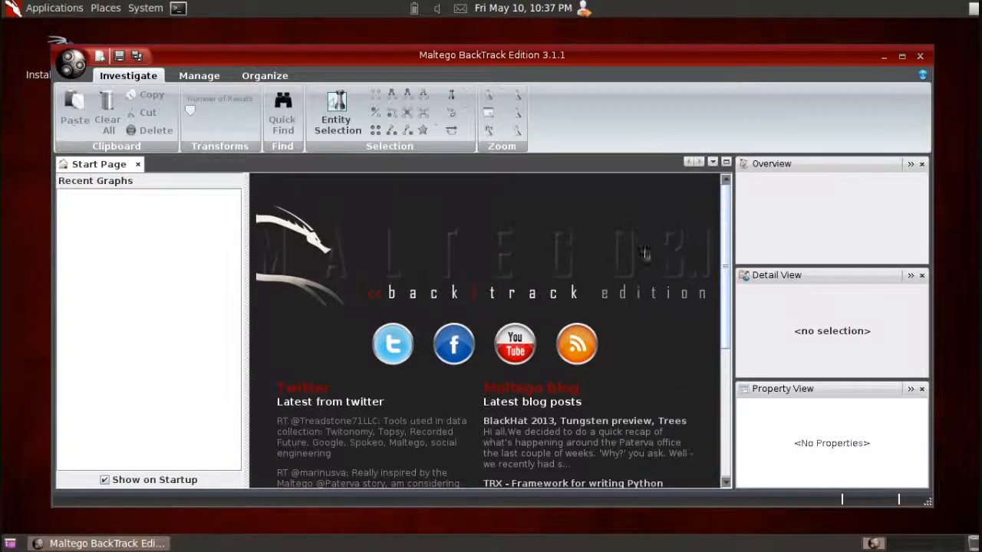
{"action": "left_click_drag", "start_coordinate": [727, 246], "coordinate": [721, 290]}
{"action": "left_click", "coordinate": [201, 77]}
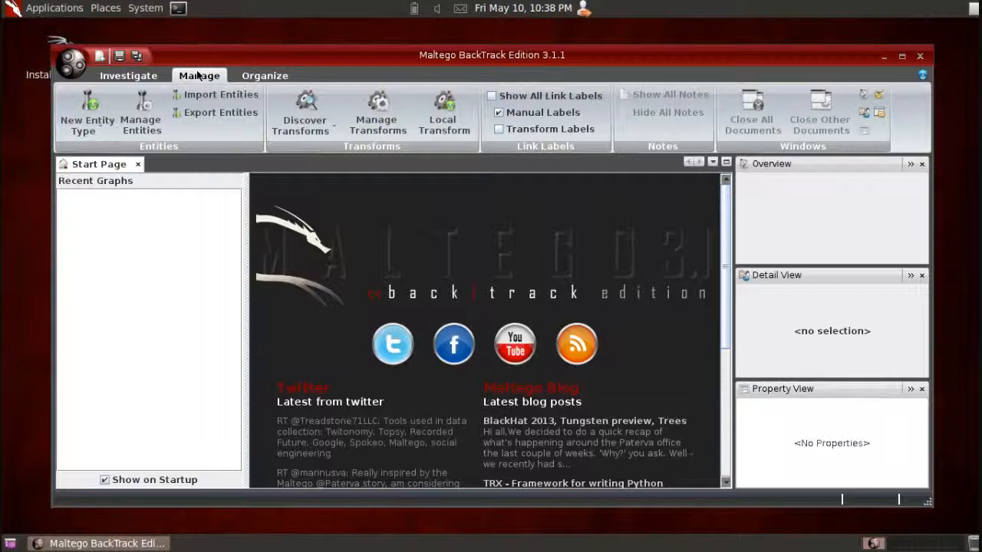
{"action": "left_click", "coordinate": [268, 77]}
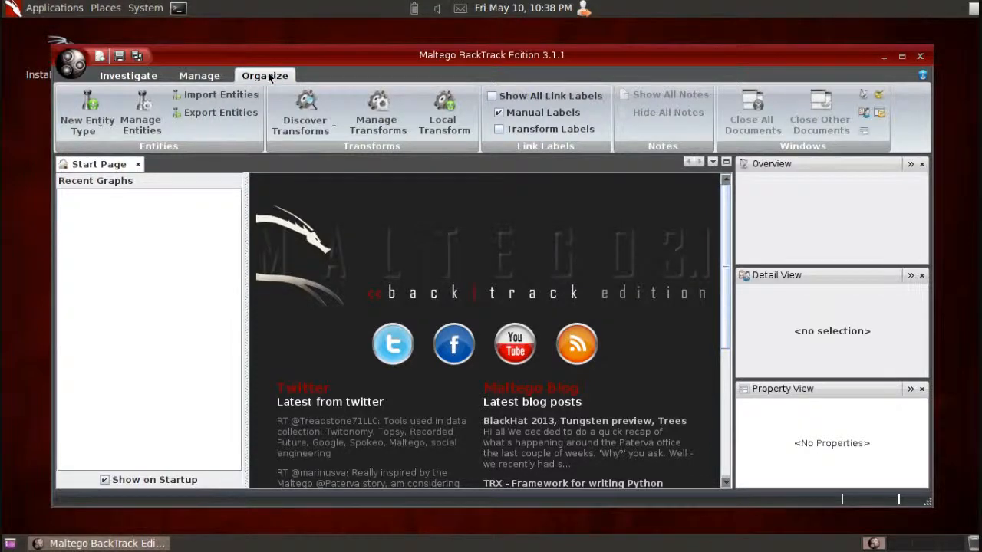
- Open the Transform Manager and look through the full list of available transforms
{"action": "left_click", "coordinate": [210, 78]}
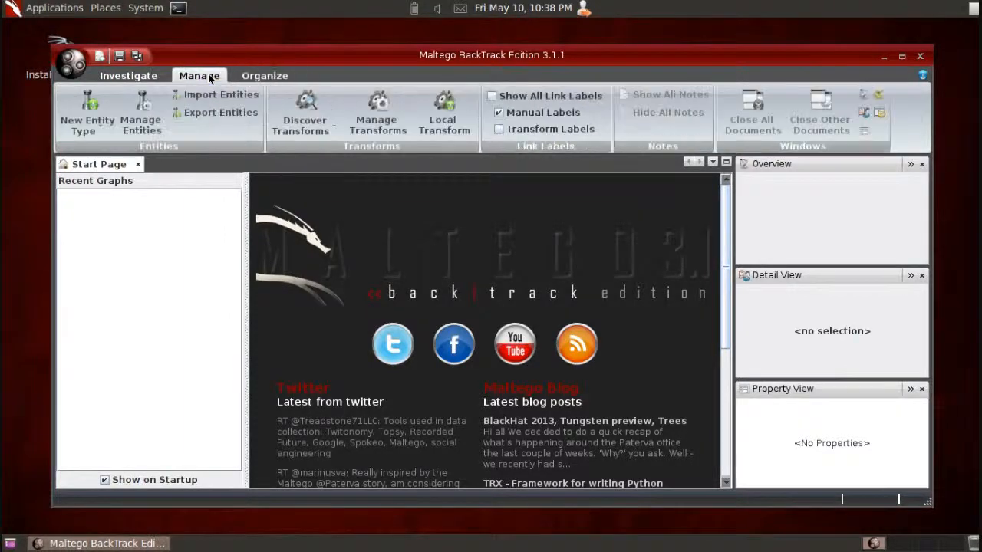
{"action": "left_click", "coordinate": [377, 123]}
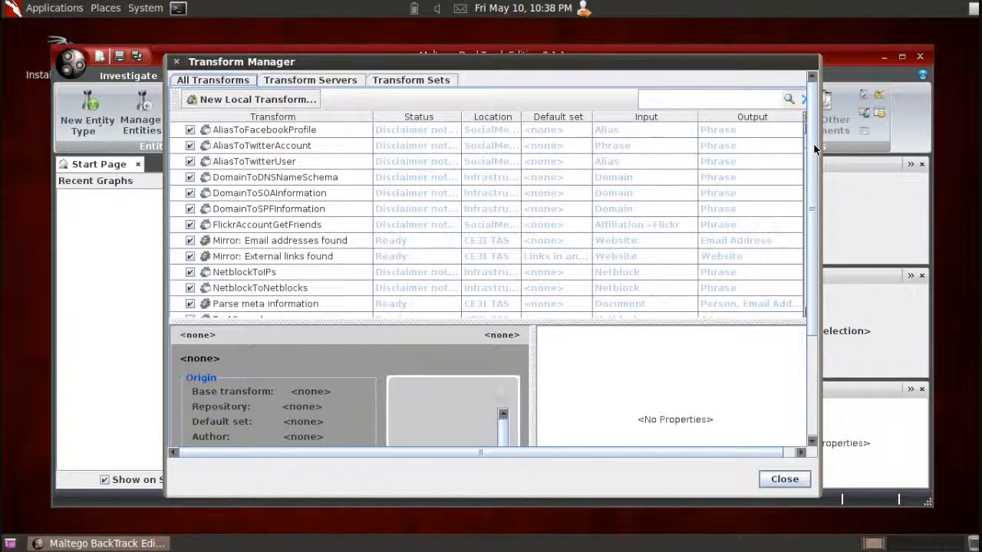
{"action": "mouse_move", "coordinate": [814, 150]}
{"action": "left_mouse_down"}
{"action": "mouse_move", "coordinate": [821, 198]}
{"action": "mouse_move", "coordinate": [818, 162]}
{"action": "left_mouse_up"}
{"action": "scroll", "coordinate": [702, 198], "scroll_direction": "down", "scroll_amount": 5}
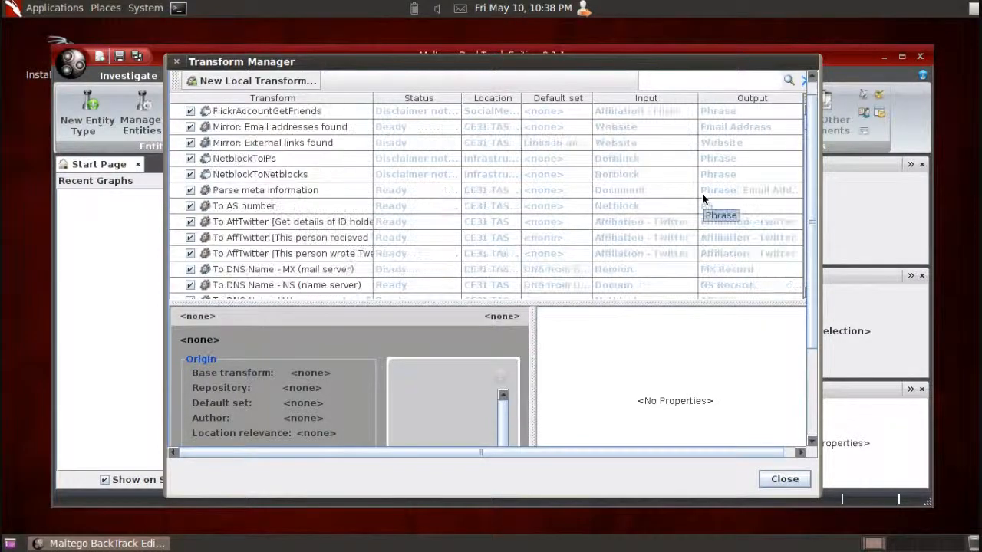
{"action": "scroll", "coordinate": [702, 198], "scroll_direction": "down", "scroll_amount": 4}
{"action": "scroll", "coordinate": [702, 198], "scroll_direction": "up", "scroll_amount": 3}
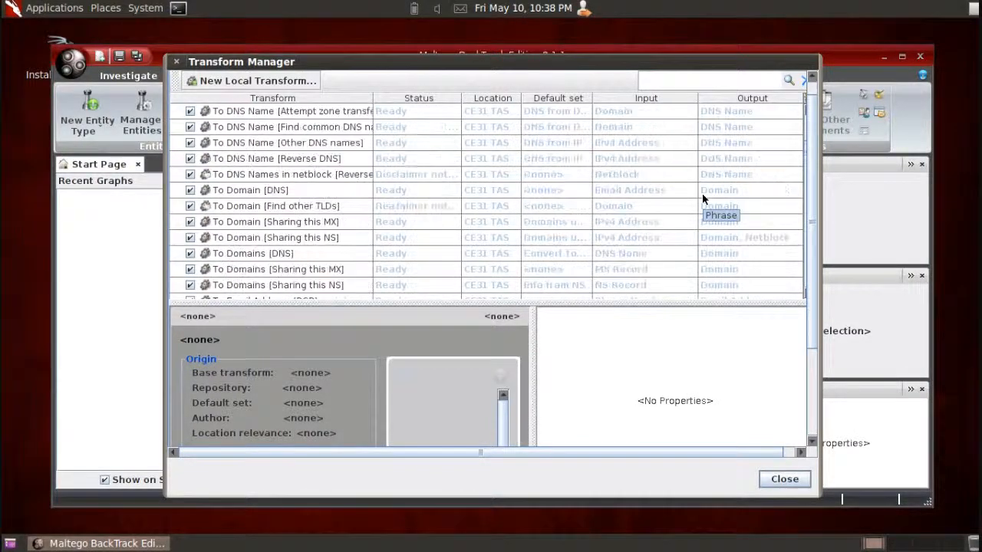
{"action": "scroll", "coordinate": [702, 198], "scroll_direction": "down", "scroll_amount": 20}
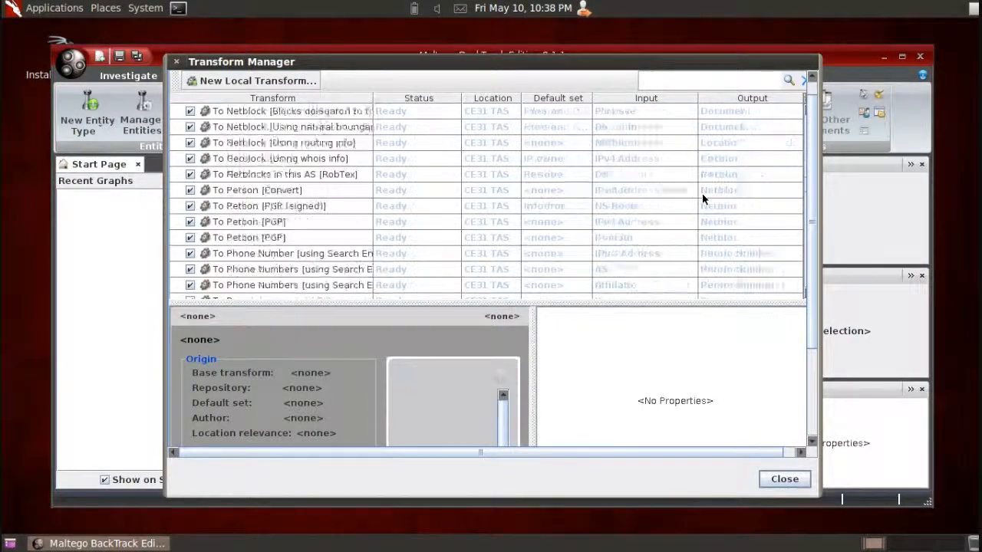
{"action": "scroll", "coordinate": [702, 198], "scroll_direction": "down", "scroll_amount": 20}
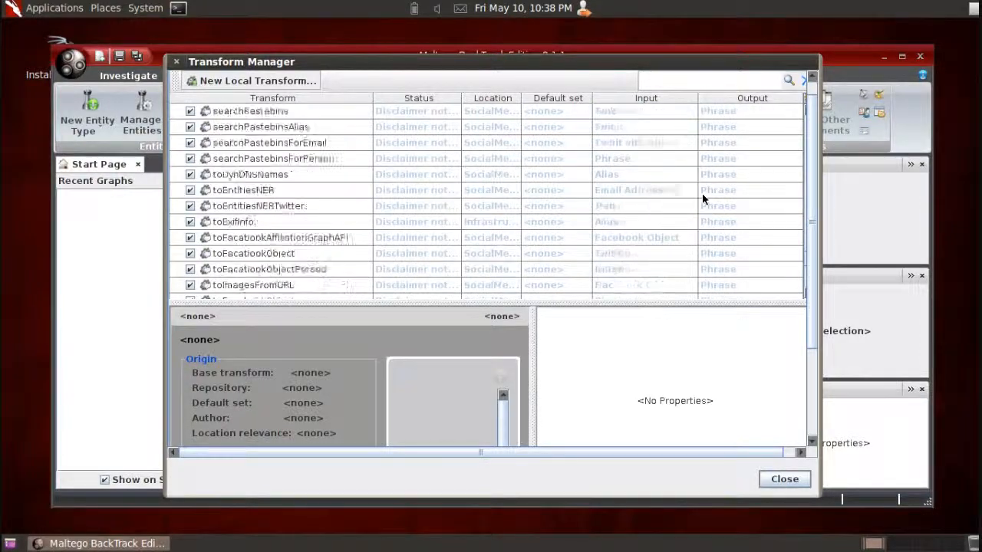
{"action": "scroll", "coordinate": [702, 198], "scroll_direction": "down", "scroll_amount": 3}
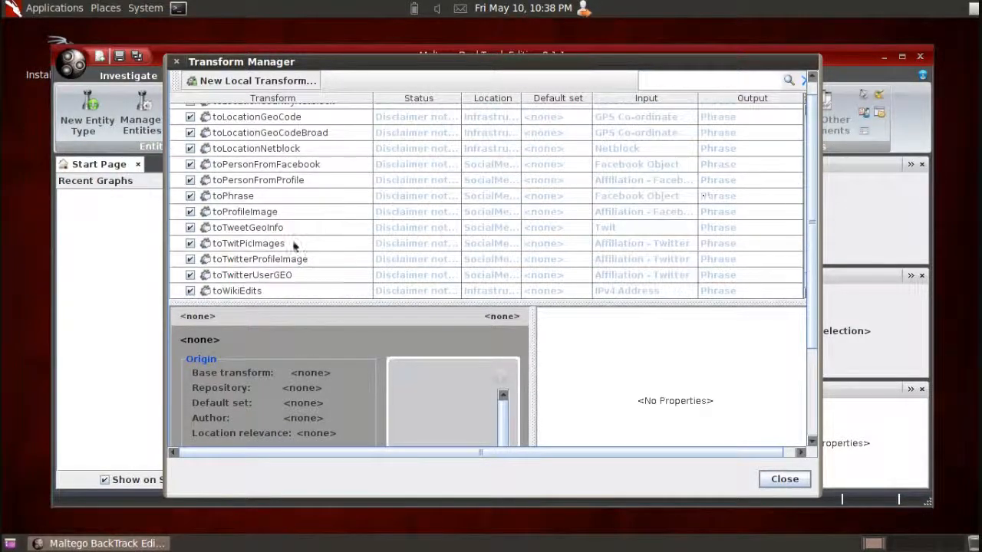
- Disable the toTweetGeoInfo transform and enable it again
{"action": "left_click", "coordinate": [192, 229]}
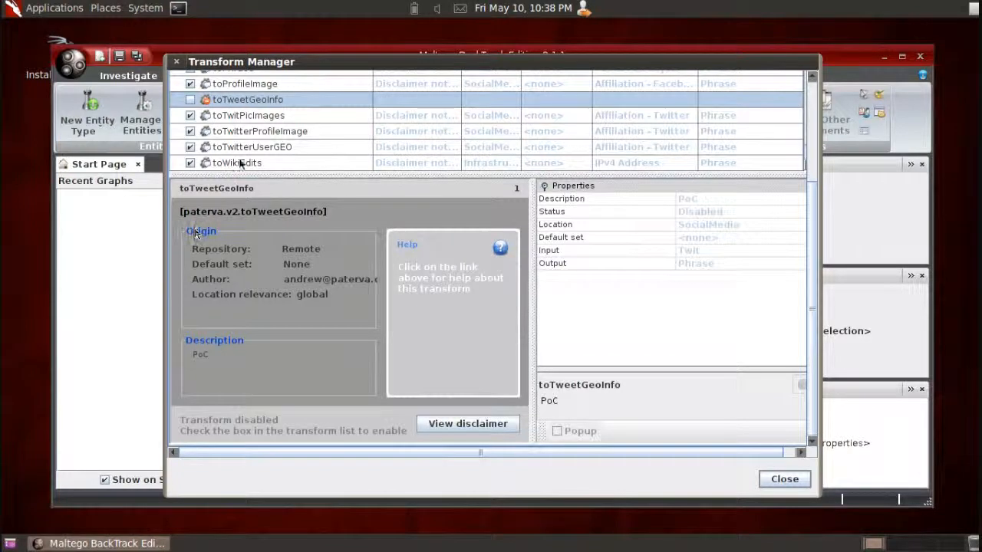
{"action": "left_click", "coordinate": [190, 99]}
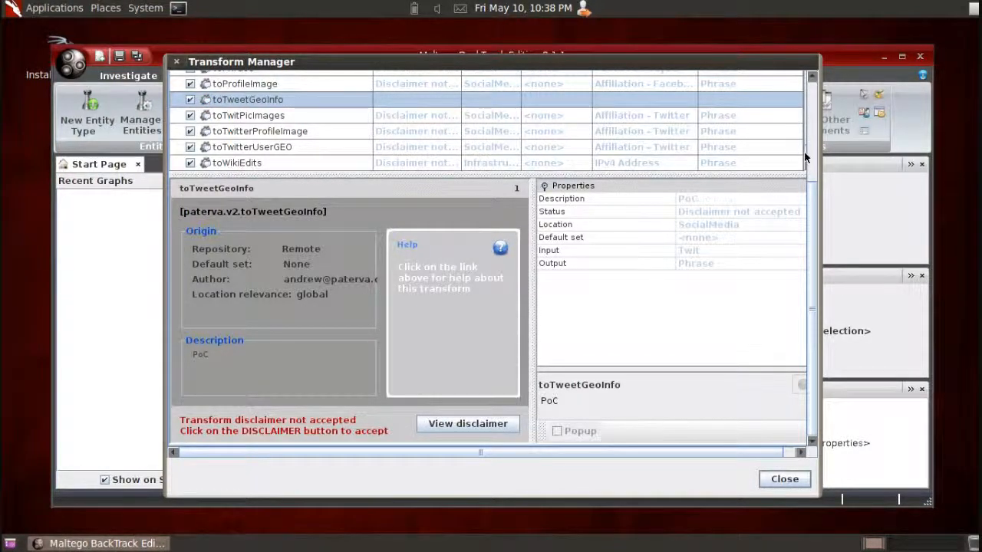
- Examine the details and properties of the FlickrAccountGetFriends transform, and close the Transform Manager
{"action": "scroll", "coordinate": [806, 158], "scroll_direction": "up", "scroll_amount": 15}
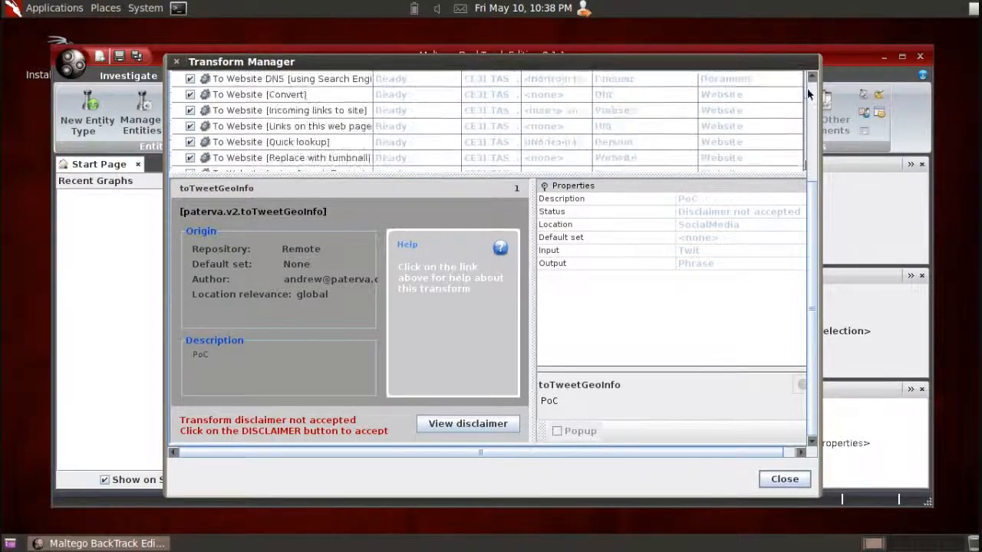
{"action": "mouse_move", "coordinate": [811, 82]}
{"action": "left_mouse_down"}
{"action": "mouse_move", "coordinate": [807, 9]}
{"action": "mouse_move", "coordinate": [796, 89]}
{"action": "left_mouse_up"}
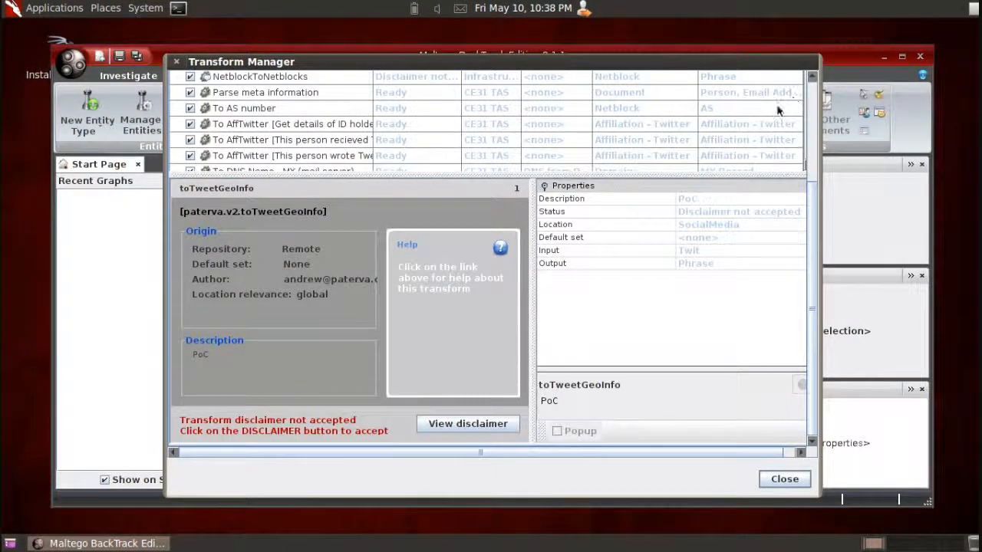
{"action": "scroll", "coordinate": [787, 163], "scroll_direction": "up", "scroll_amount": 5}
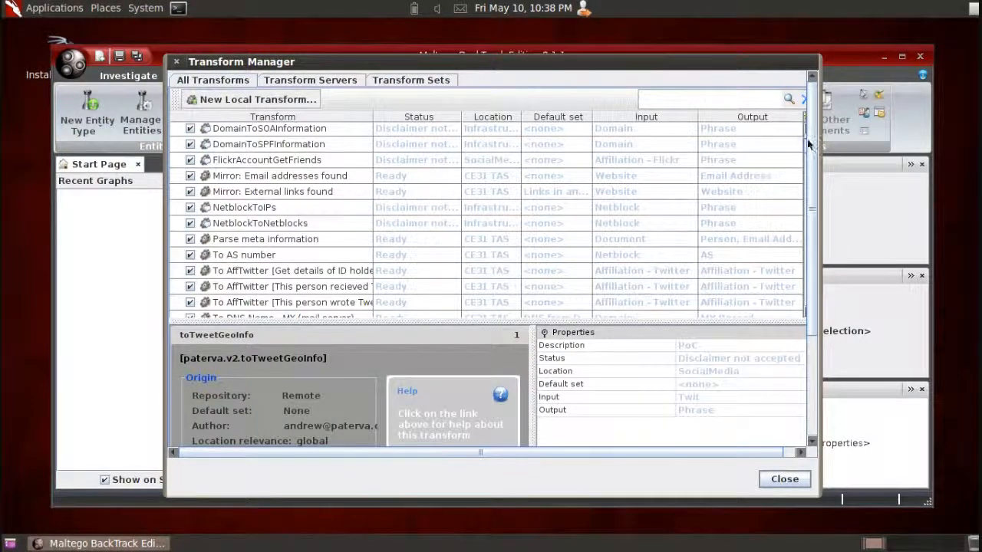
{"action": "left_click", "coordinate": [777, 161]}
{"action": "scroll", "coordinate": [783, 145], "scroll_direction": "down", "scroll_amount": 3}
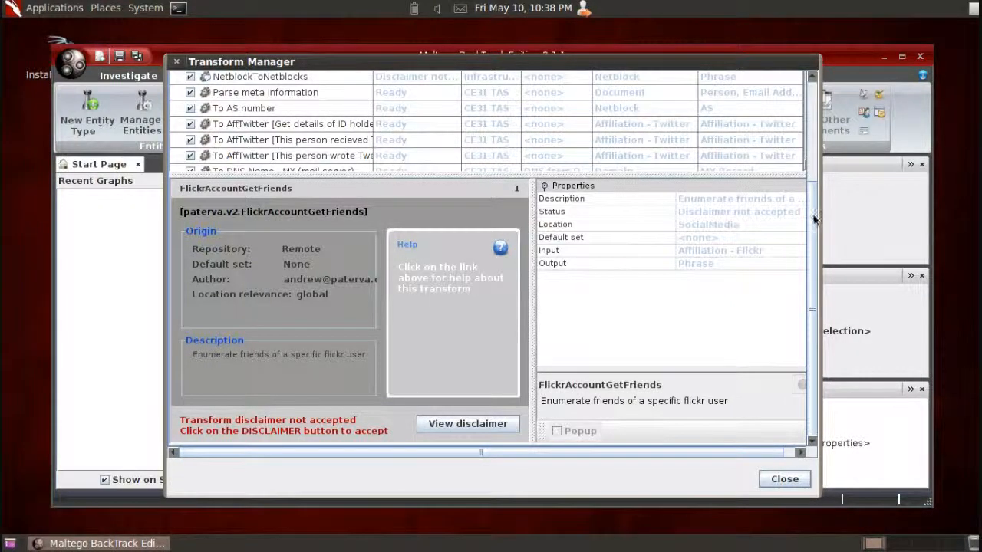
{"action": "scroll", "coordinate": [816, 216], "scroll_direction": "up", "scroll_amount": 3}
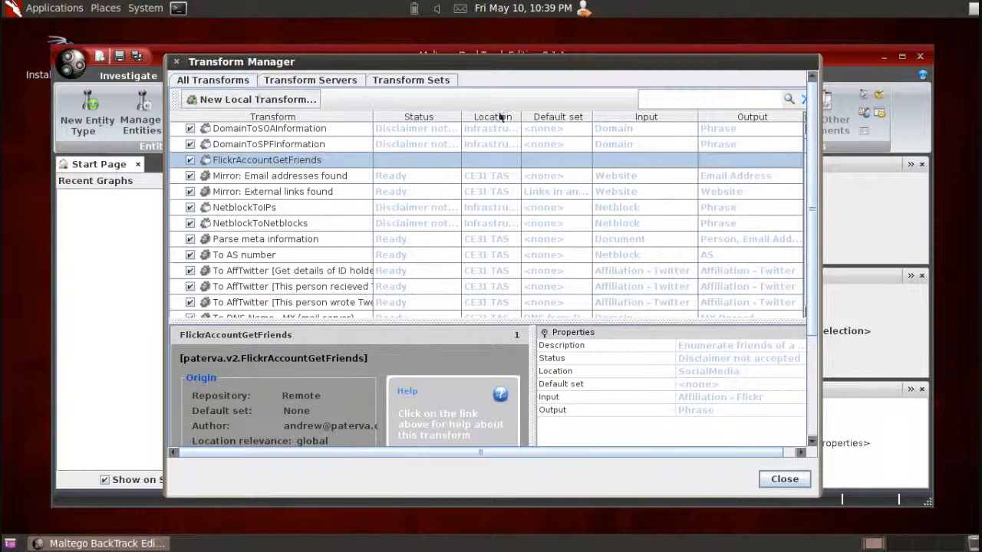
{"action": "left_click", "coordinate": [784, 479]}
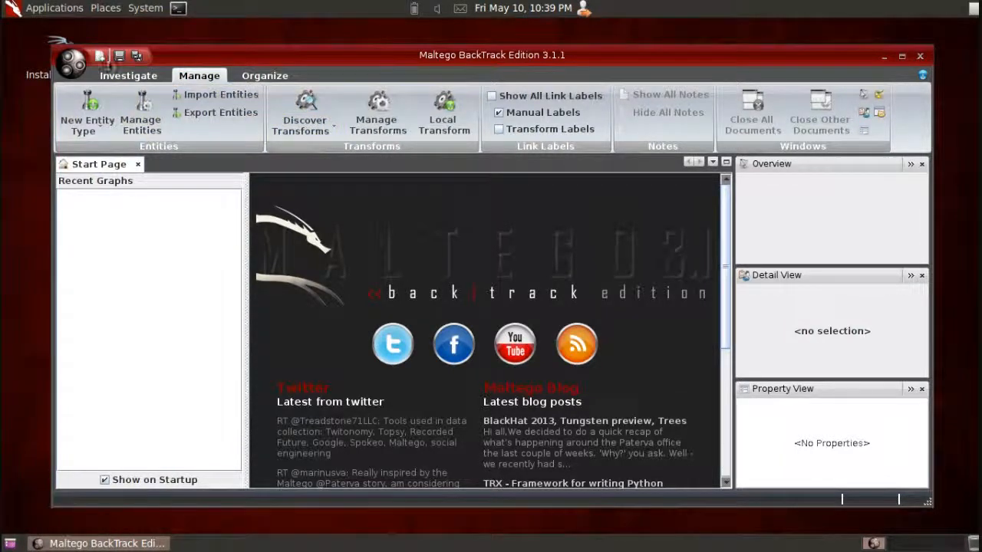
- Create a new graph and widen the entity palette enough to show the full category names and the Device description
{"action": "left_click", "coordinate": [99, 58]}
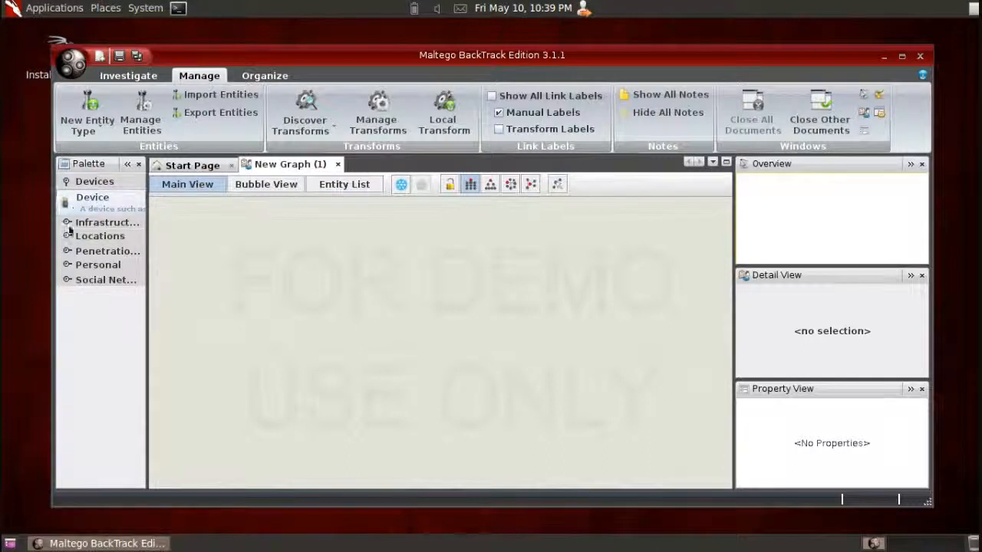
{"action": "left_click_drag", "start_coordinate": [143, 199], "coordinate": [228, 205]}
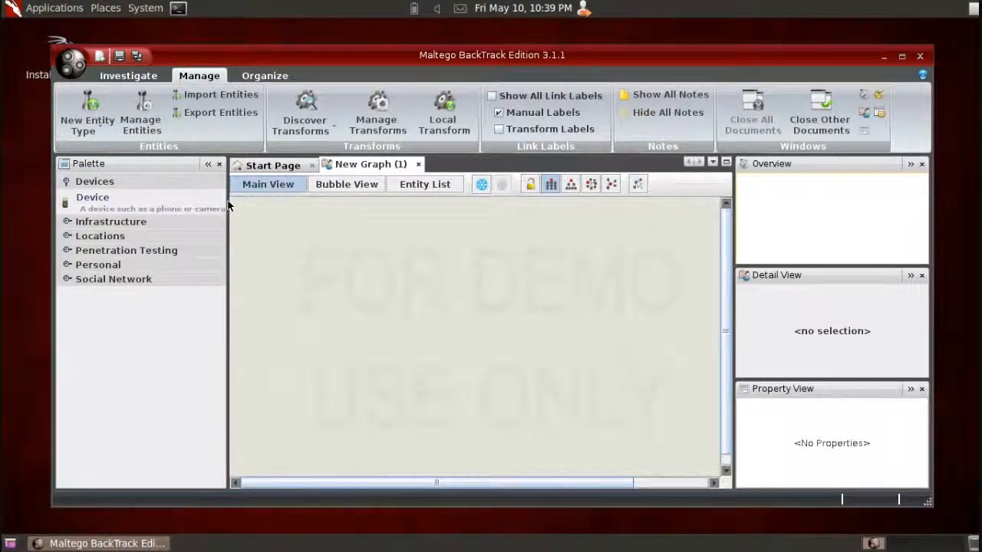
{"action": "left_click_drag", "start_coordinate": [228, 205], "coordinate": [248, 204]}
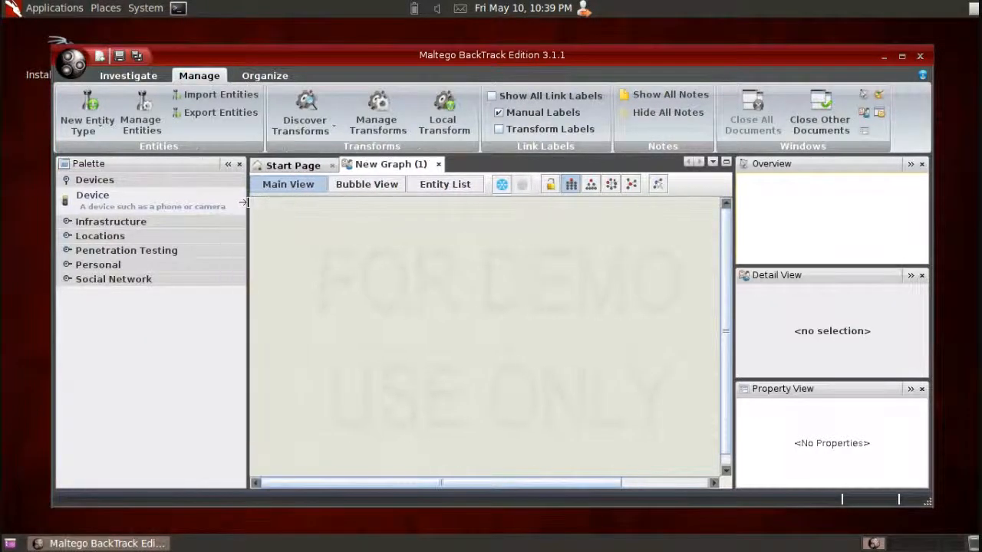
- Expand the Infrastructure, Locations, Penetration Testing, Personal and Social Network categories in the palette and look through their entities
{"action": "left_click", "coordinate": [70, 222]}
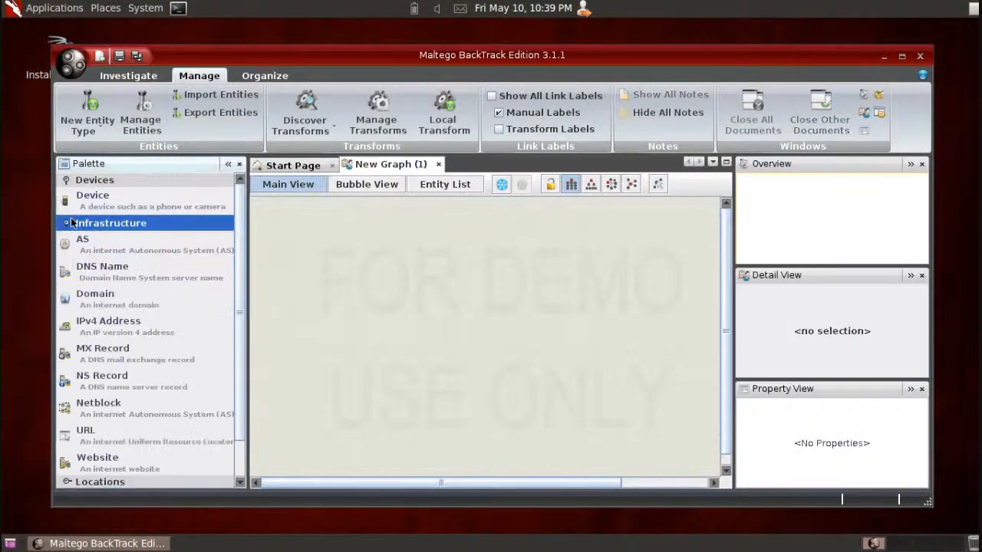
{"action": "left_click_drag", "start_coordinate": [240, 244], "coordinate": [236, 299]}
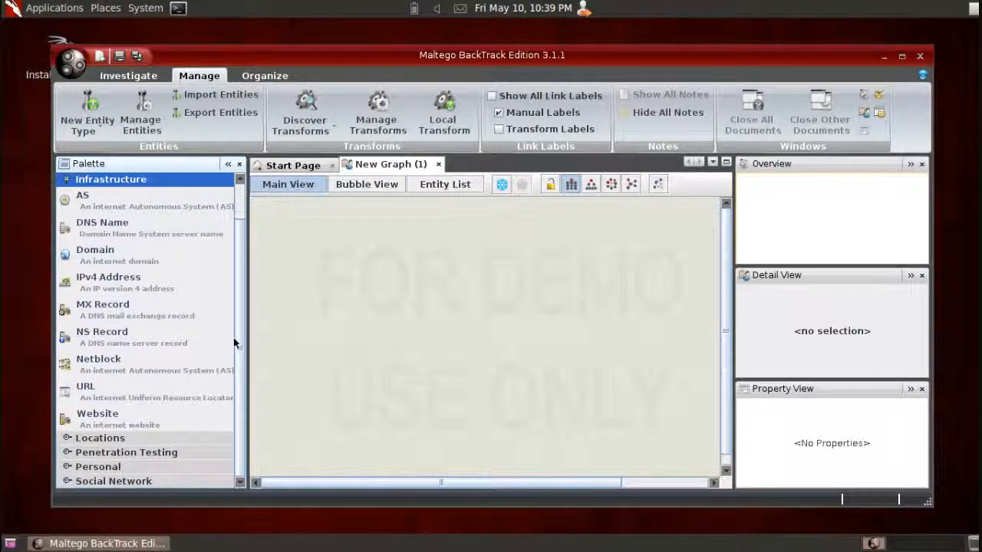
{"action": "left_click", "coordinate": [67, 441]}
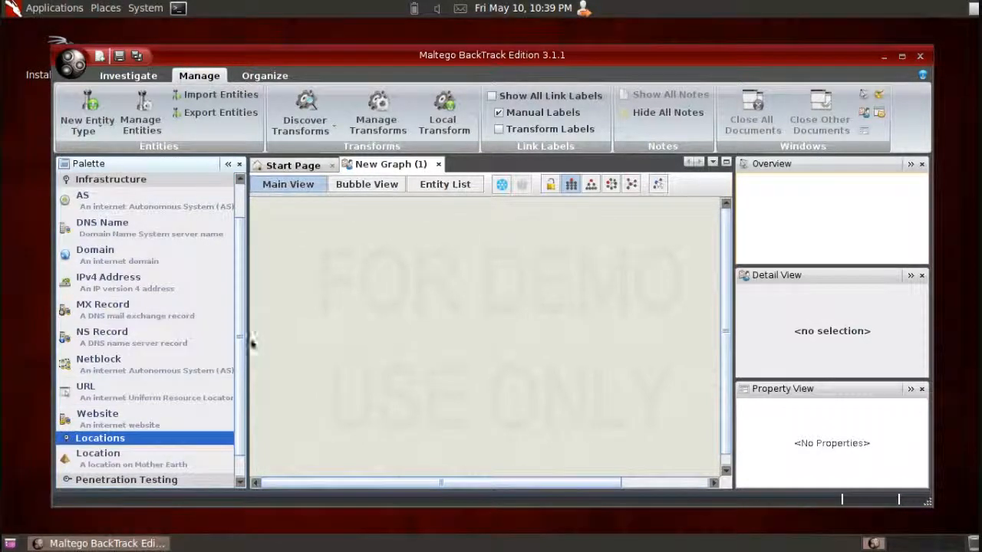
{"action": "left_click_drag", "start_coordinate": [239, 344], "coordinate": [238, 392]}
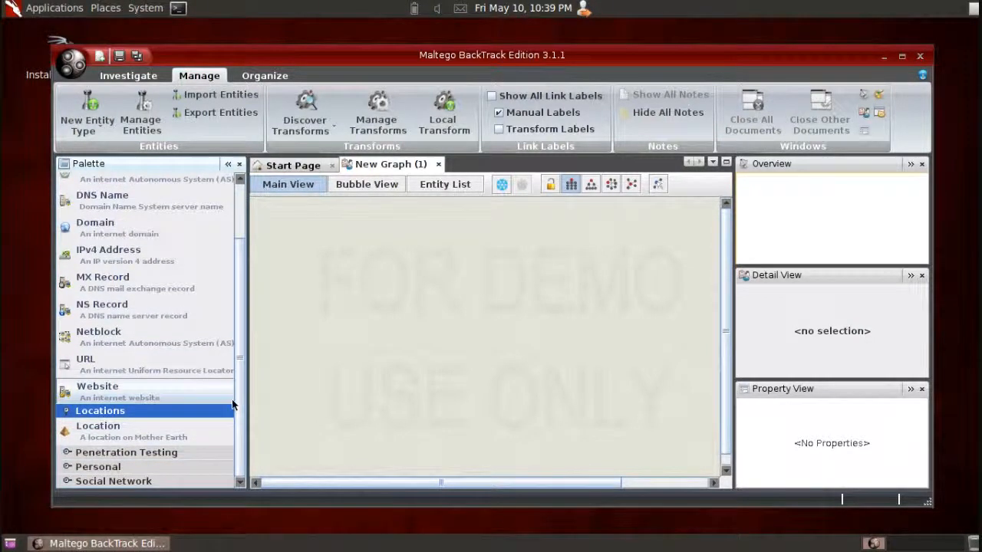
{"action": "left_click", "coordinate": [67, 454]}
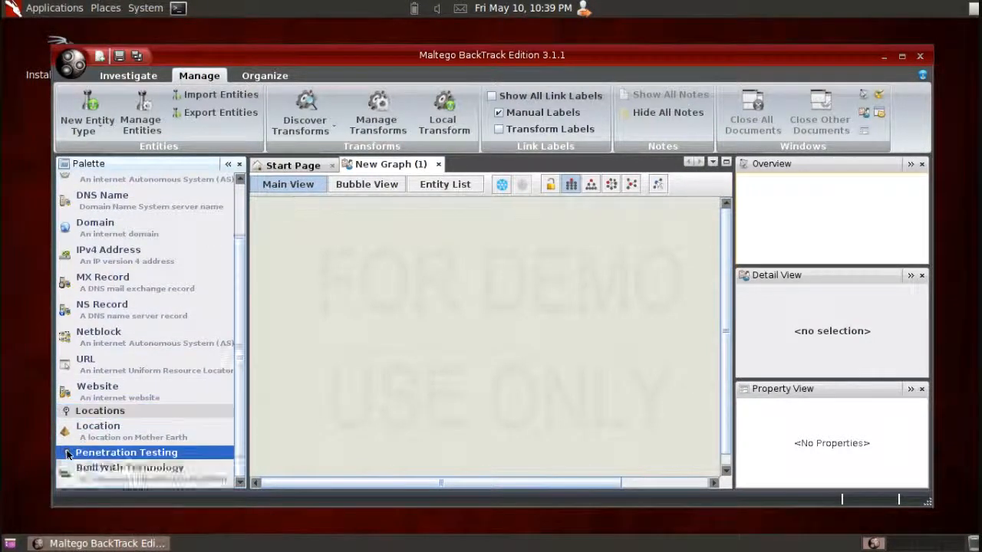
{"action": "left_click_drag", "start_coordinate": [241, 353], "coordinate": [243, 390]}
{"action": "left_click", "coordinate": [98, 468]}
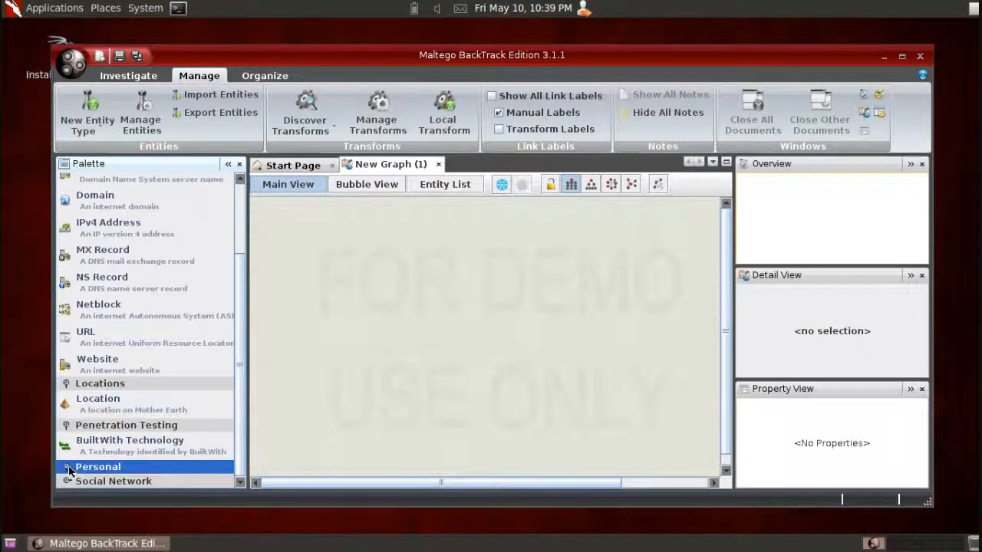
{"action": "left_click_drag", "start_coordinate": [239, 311], "coordinate": [241, 401]}
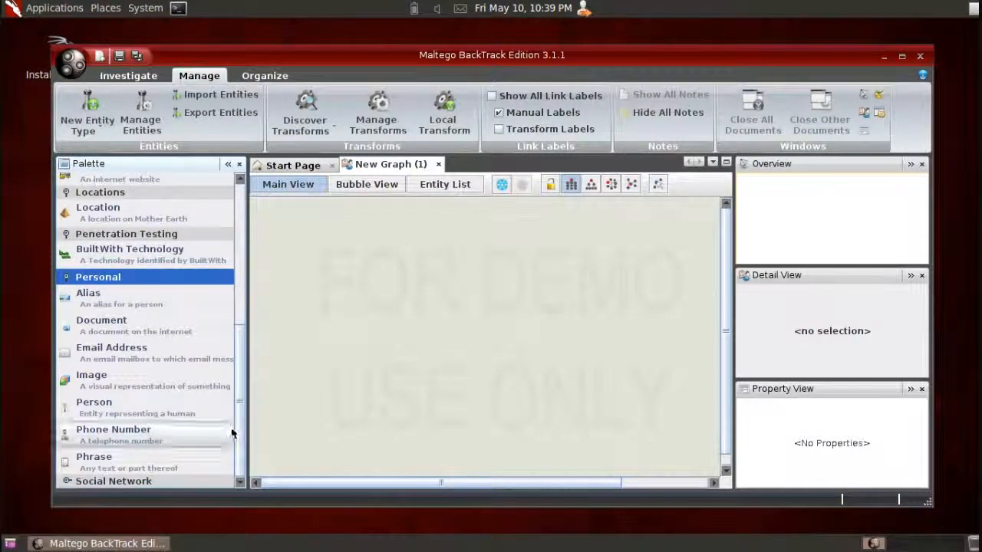
{"action": "left_click", "coordinate": [68, 482]}
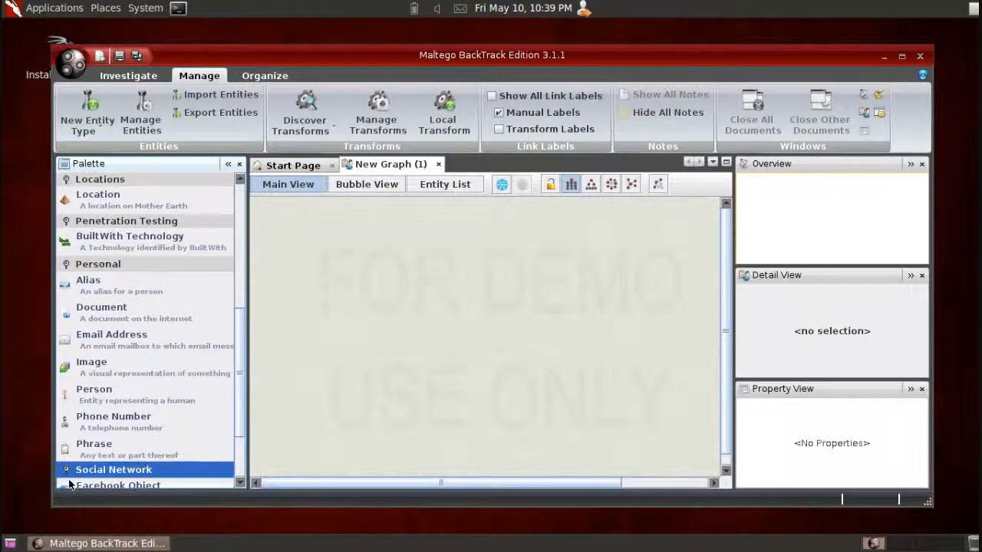
{"action": "left_click_drag", "start_coordinate": [241, 367], "coordinate": [241, 416]}
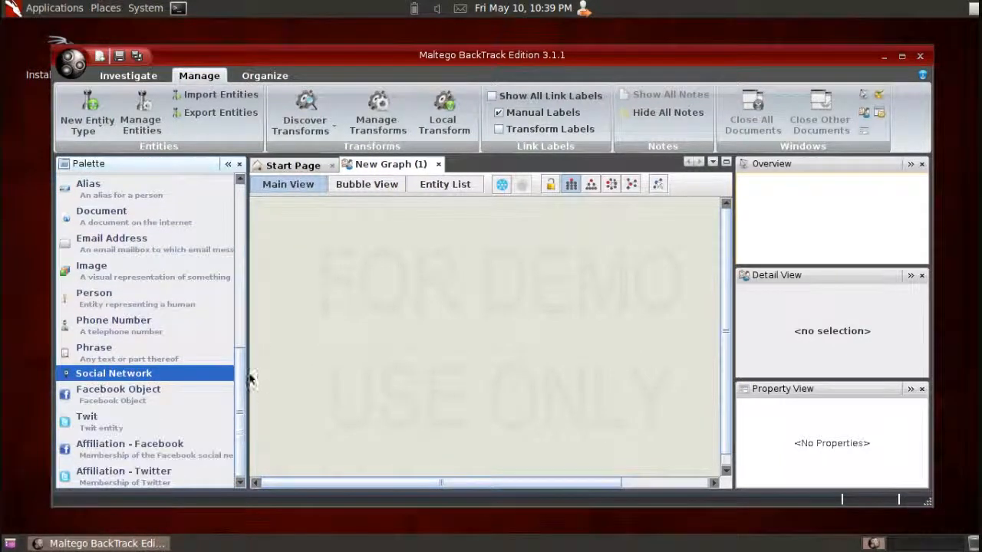
{"action": "left_click_drag", "start_coordinate": [242, 374], "coordinate": [246, 241]}
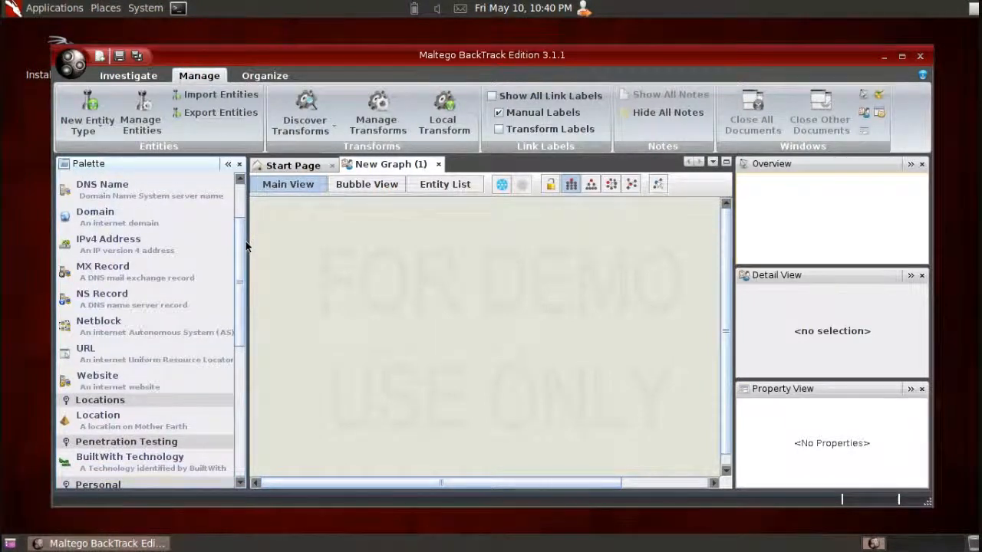
- Add a Location entity to the graph and rename it "Steeleville, Illinois"
{"action": "left_click_drag", "start_coordinate": [92, 428], "coordinate": [453, 318]}
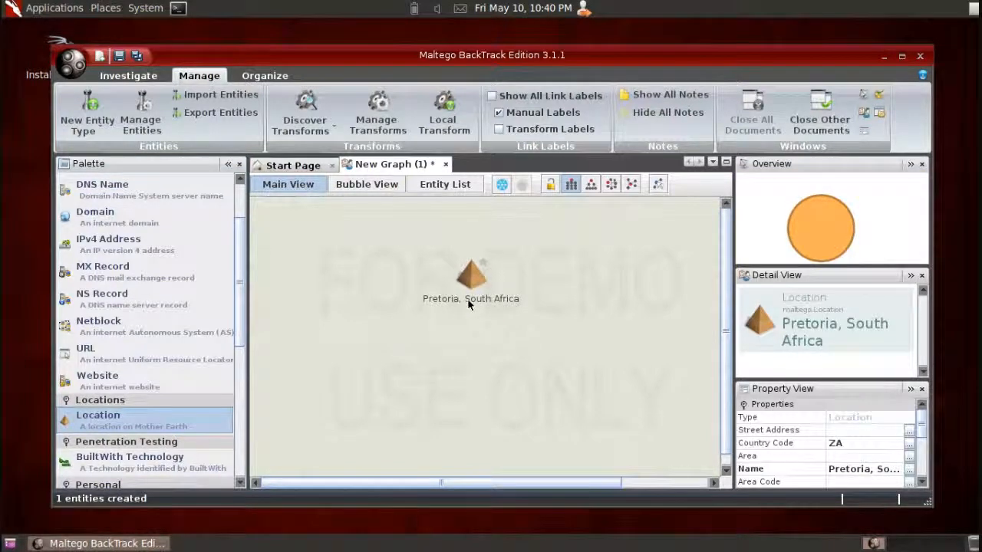
{"action": "left_click", "coordinate": [467, 298]}
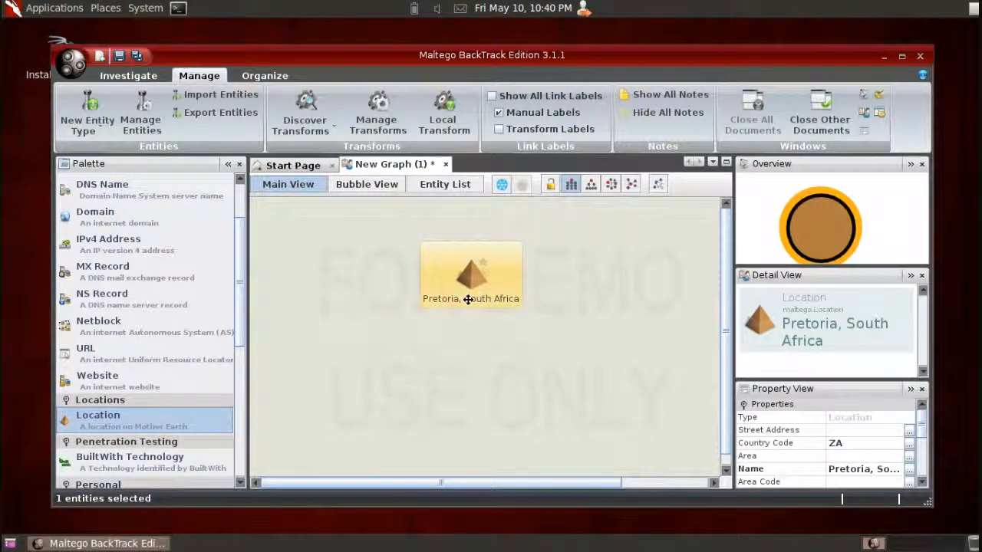
{"action": "left_click", "coordinate": [467, 299]}
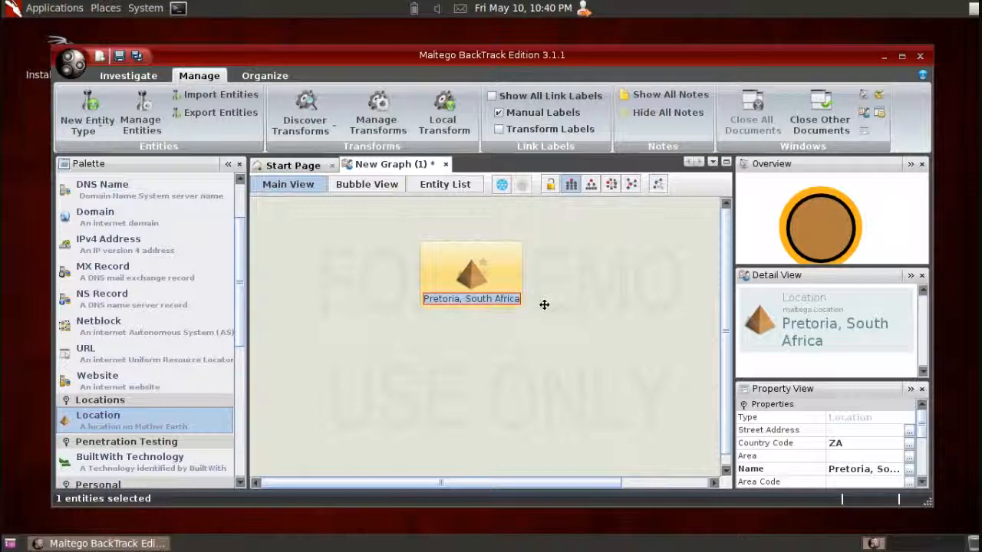
{"action": "key", "text": "BackSpace"}
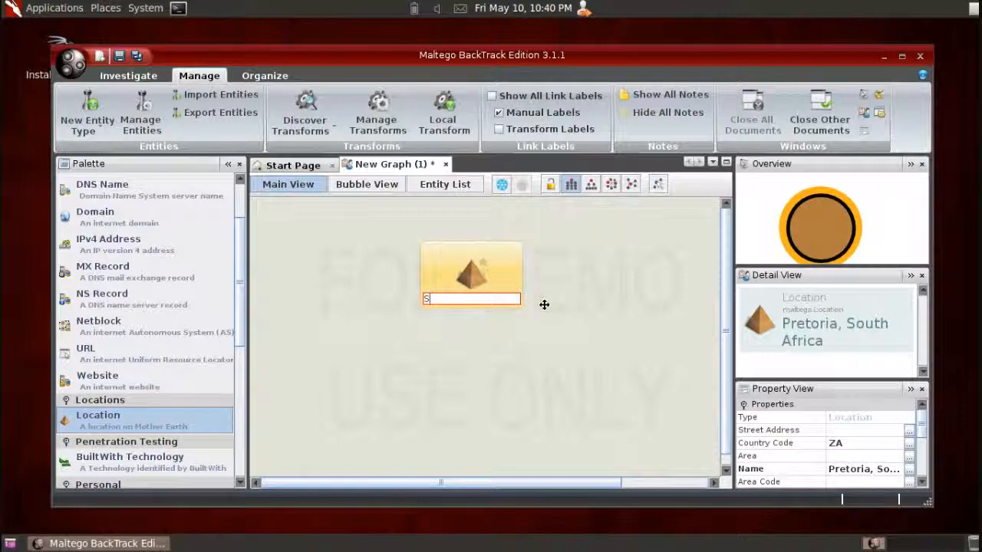
{"action": "type", "text": "leville,"}
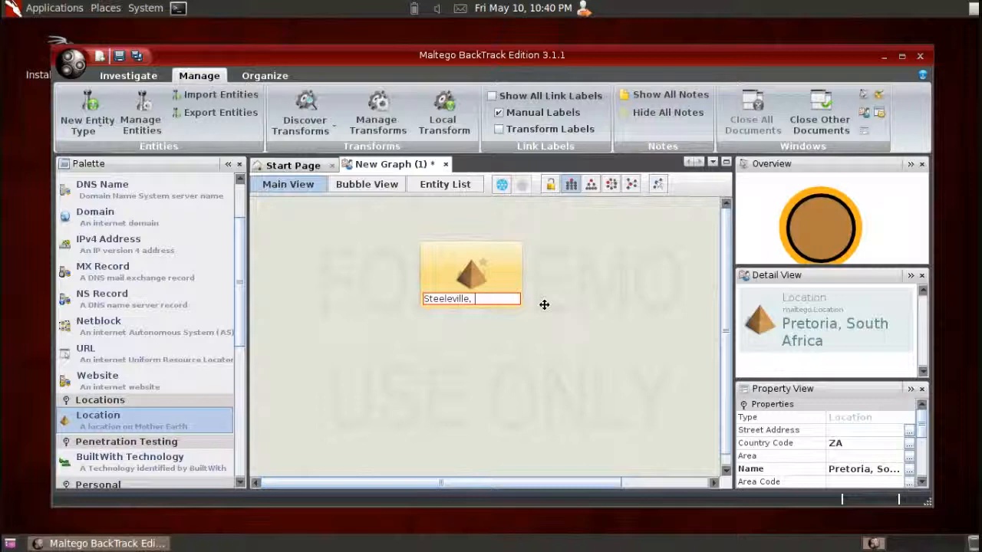
{"action": "type", "text": " Illinois"}
{"action": "key", "text": "Return"}
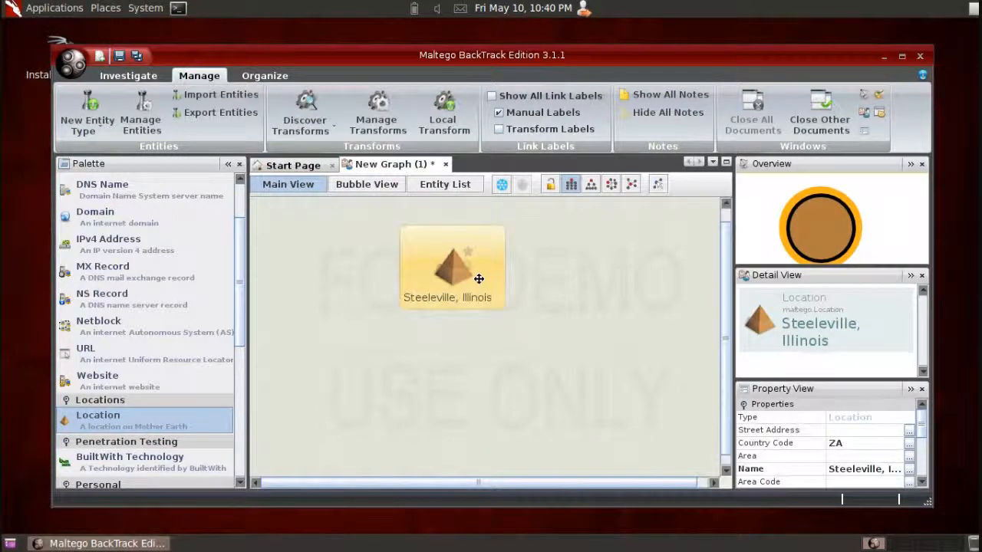
- Look over the actions available for the Steeleville location entity and delete it from the graph
{"action": "right_click", "coordinate": [456, 272]}
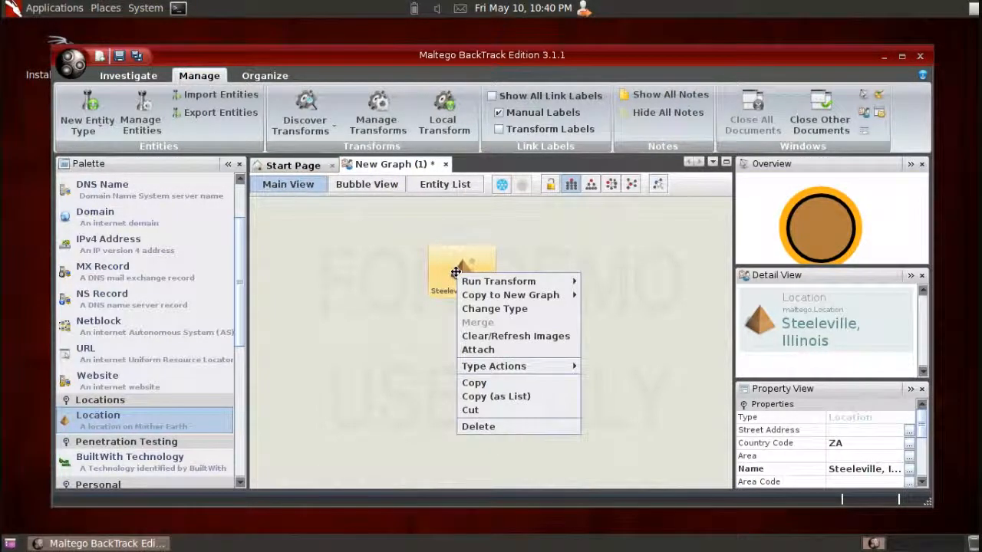
{"action": "mouse_move", "coordinate": [541, 285]}
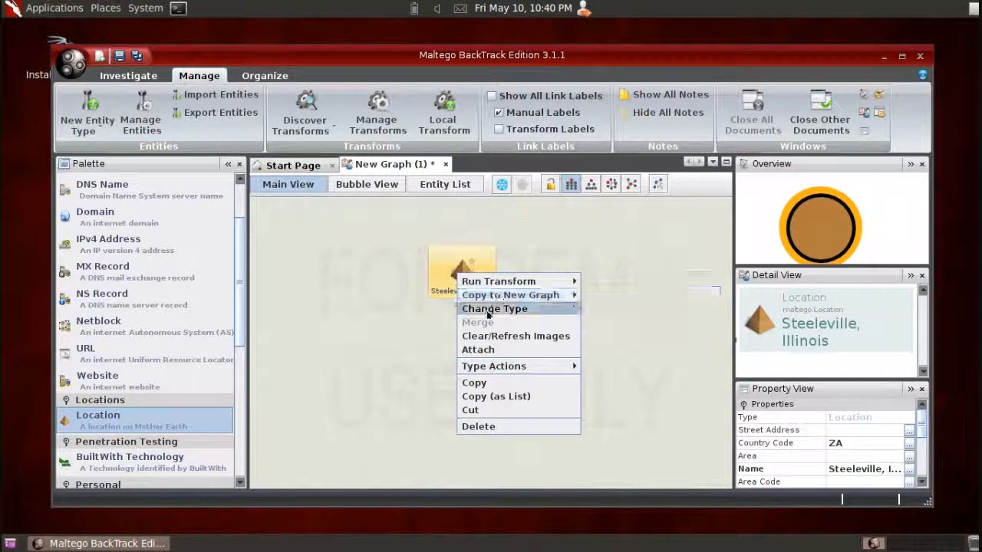
{"action": "left_click", "coordinate": [368, 298]}
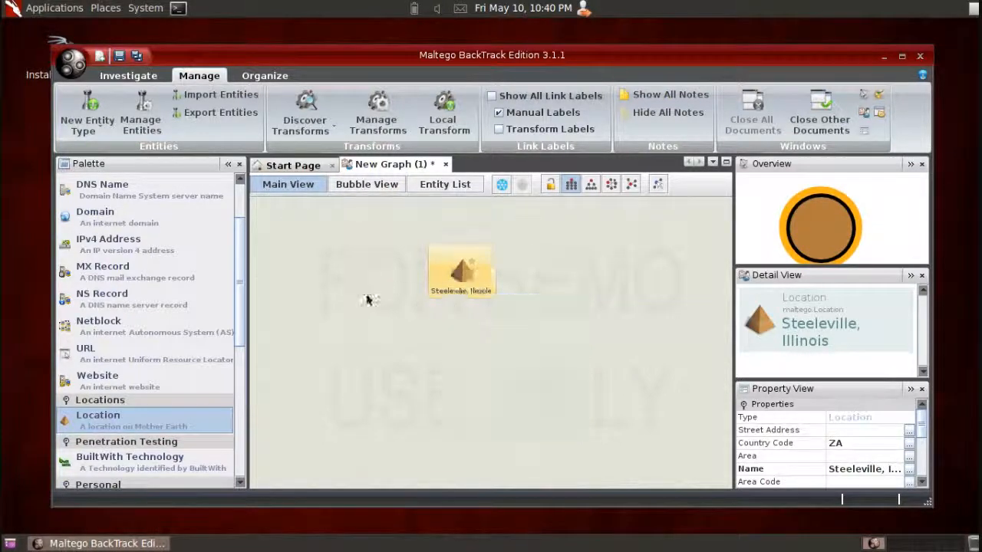
{"action": "right_click", "coordinate": [467, 274]}
{"action": "left_click", "coordinate": [491, 428]}
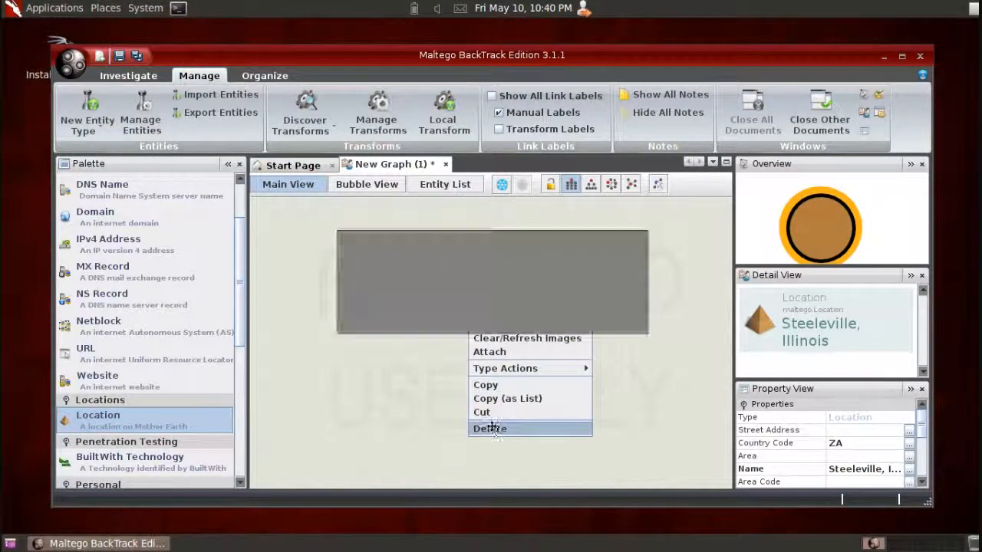
{"action": "left_click", "coordinate": [467, 318]}
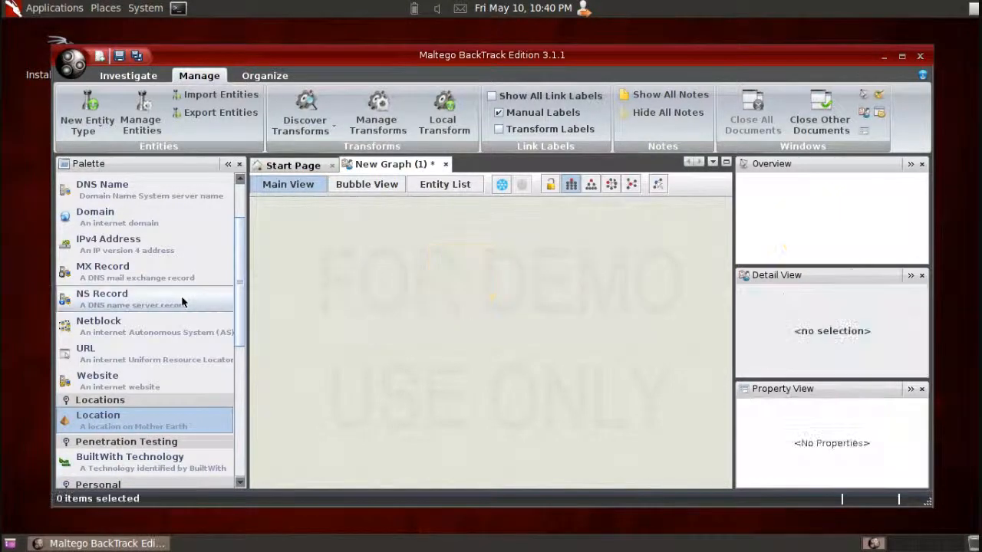
{"action": "mouse_move", "coordinate": [242, 285]}
{"action": "left_mouse_down"}
{"action": "mouse_move", "coordinate": [243, 299]}
{"action": "mouse_move", "coordinate": [250, 251]}
{"action": "mouse_move", "coordinate": [248, 270]}
{"action": "left_mouse_up"}
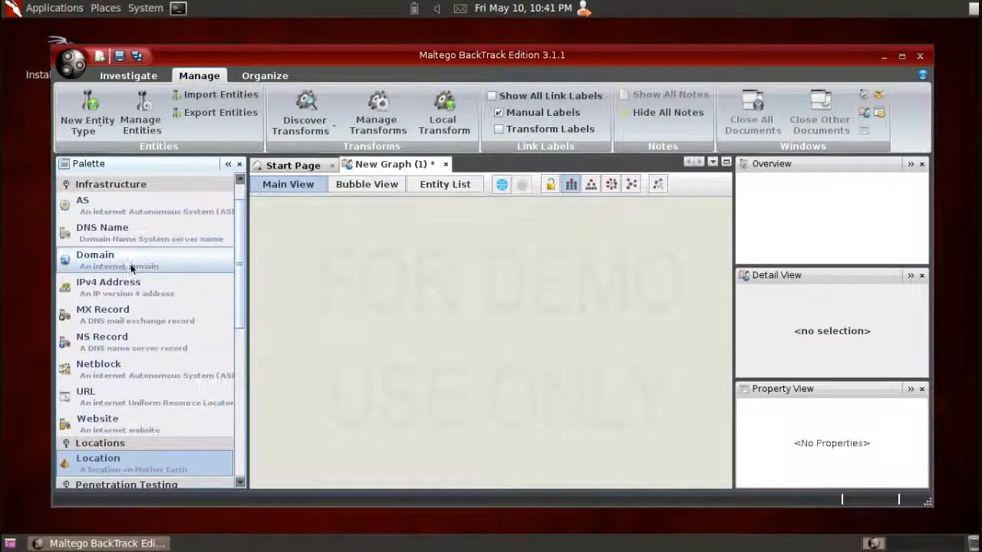
{"action": "left_click_drag", "start_coordinate": [132, 267], "coordinate": [486, 276]}
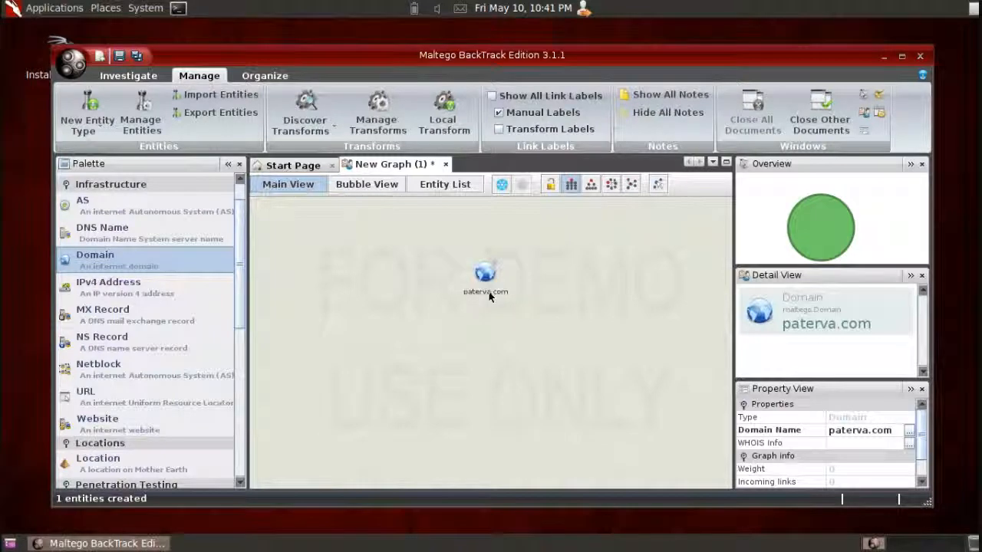
{"action": "left_click", "coordinate": [490, 291]}
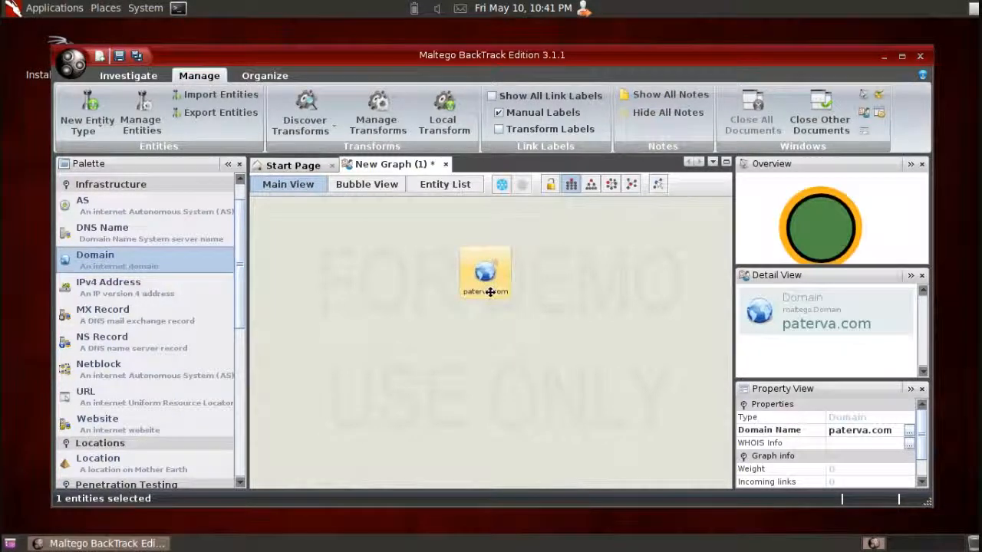
{"action": "left_click", "coordinate": [490, 291]}
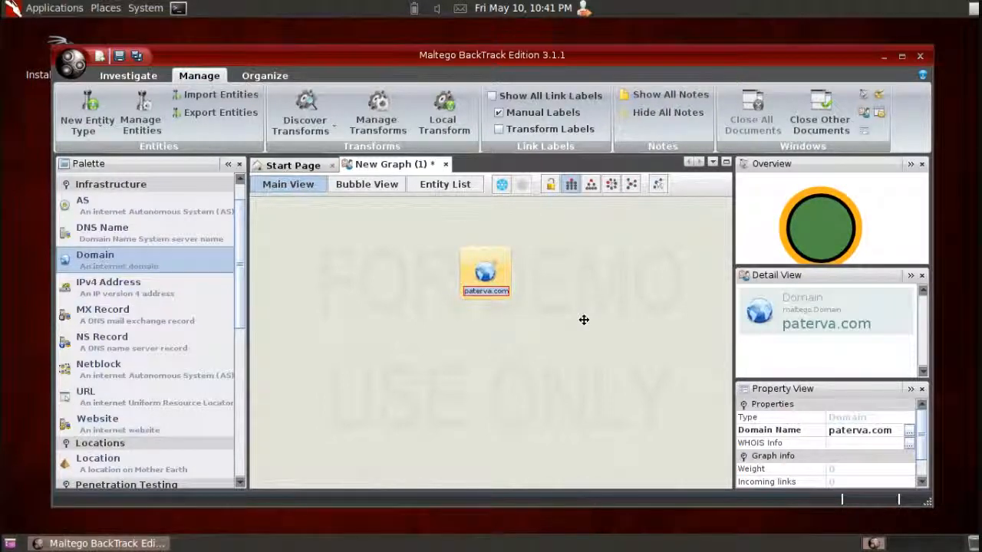
{"action": "type", "text": "h"}
{"action": "type", "text": "ww."}
{"action": "type", "text": "s"}
{"action": "type", "text": "iucwe"}
{"action": "type", "text": "sley"}
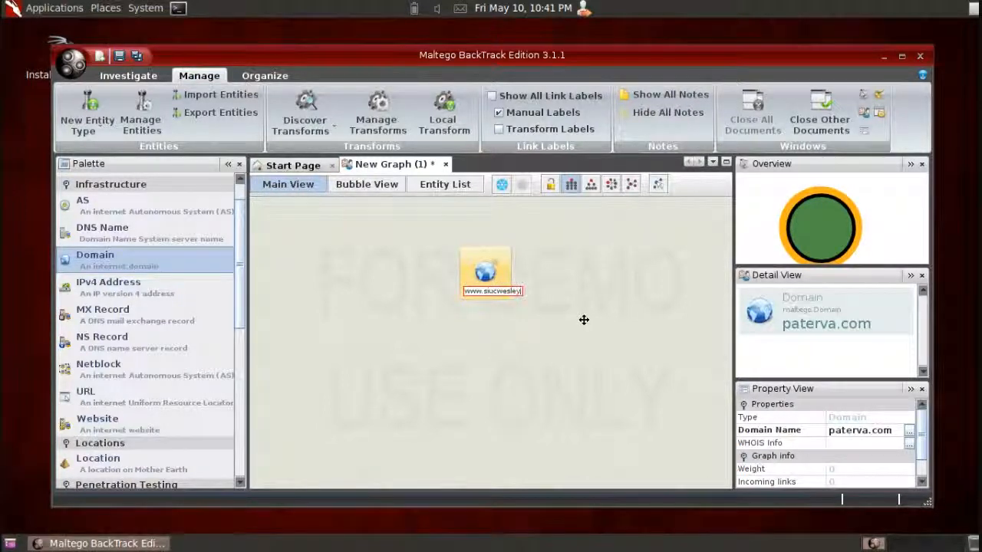
{"action": "type", "text": ".org/"}
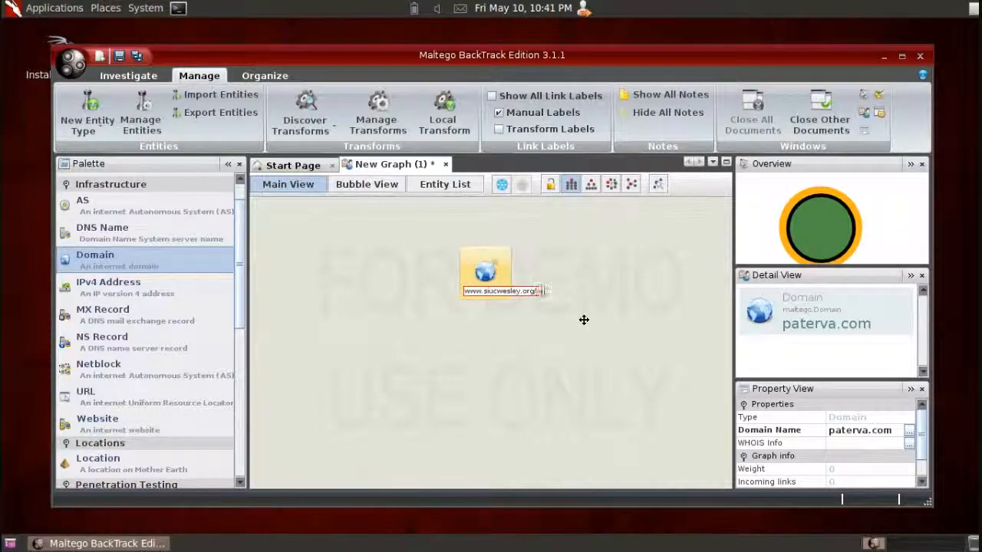
{"action": "type", "text": "wordpress"}
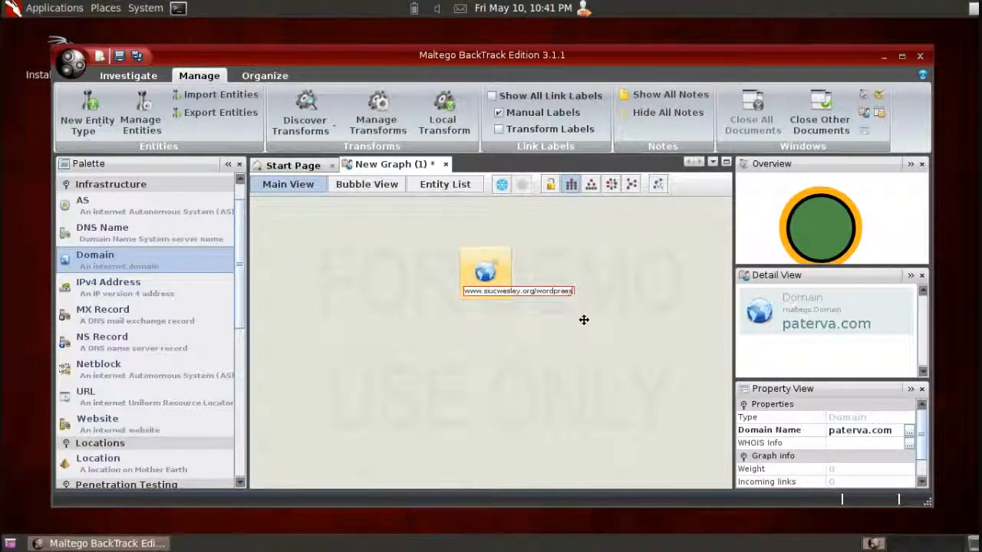
{"action": "key", "text": "Return"}
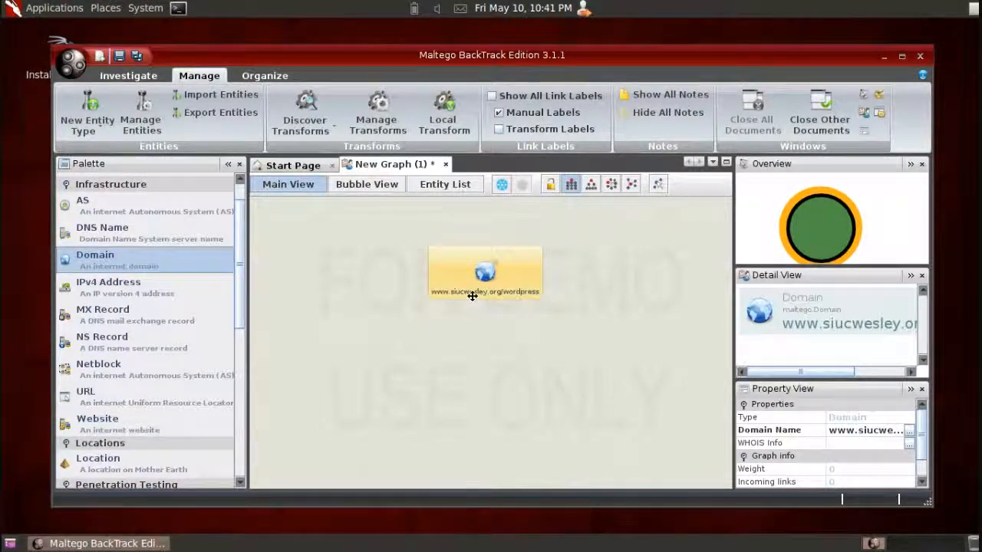
- Look over the transform sets available for the domain entity and start all transforms on it
{"action": "right_click", "coordinate": [492, 274]}
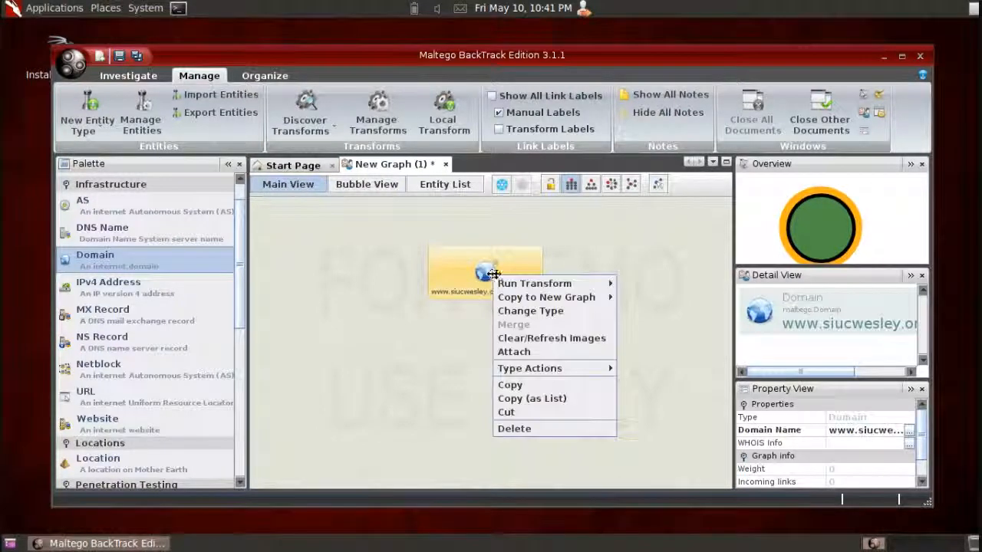
{"action": "mouse_move", "coordinate": [736, 286]}
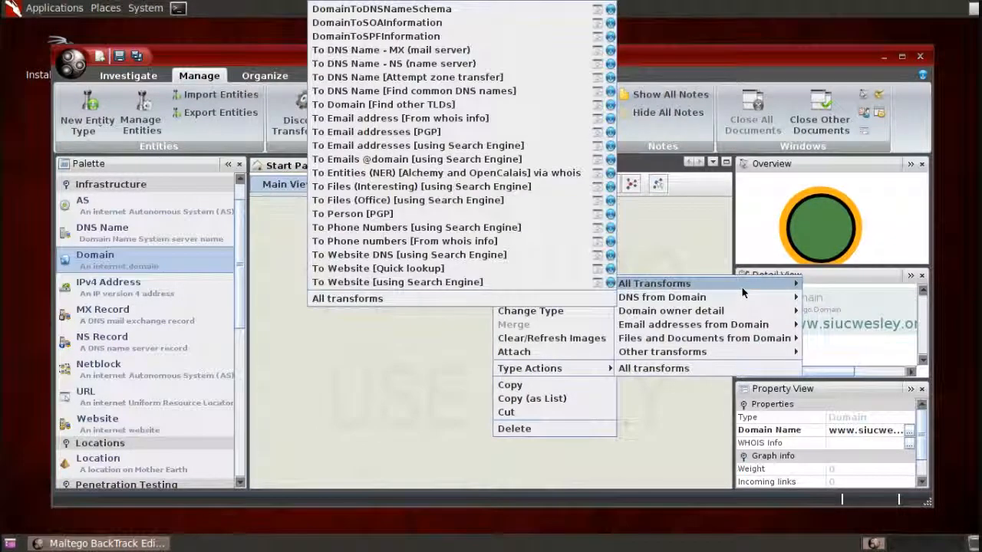
{"action": "mouse_move", "coordinate": [667, 311]}
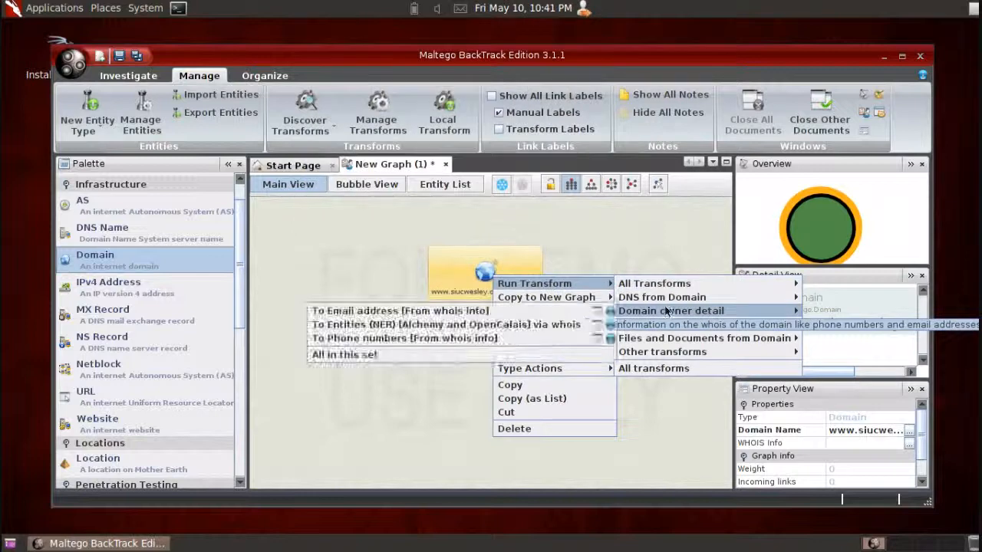
{"action": "left_click", "coordinate": [653, 368]}
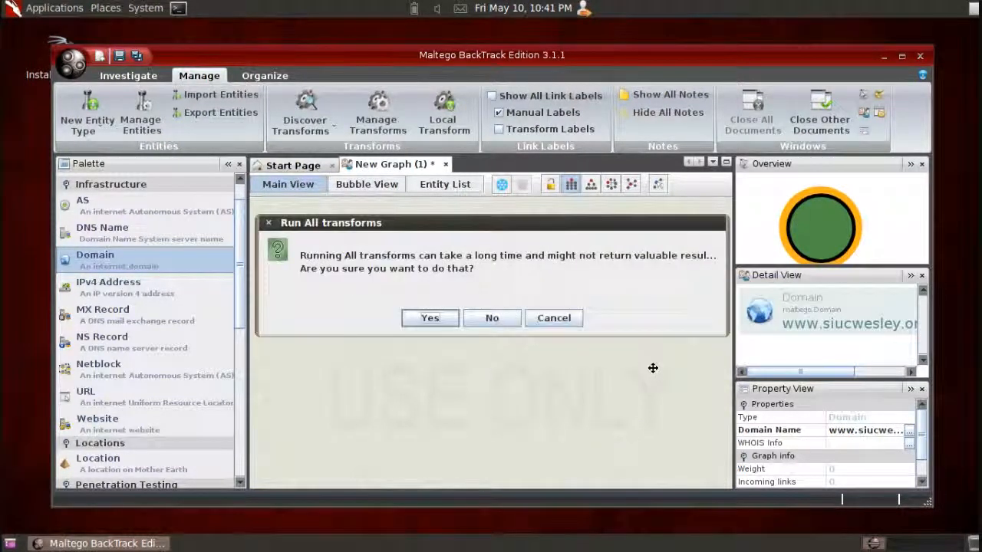
{"action": "left_click", "coordinate": [430, 320]}
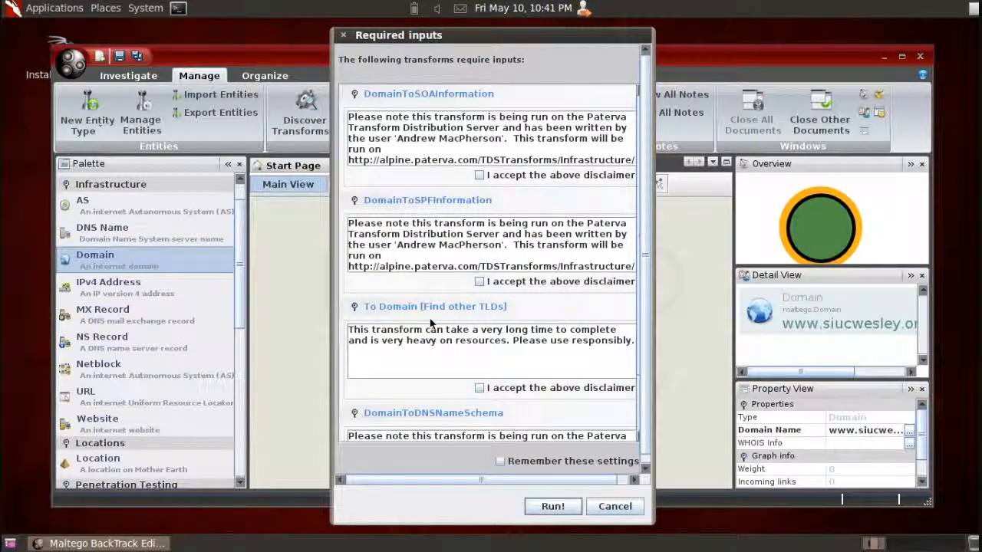
- Accept the disclaimers of the four listed transforms, have the settings remembered, and run the transforms
{"action": "left_click", "coordinate": [479, 176]}
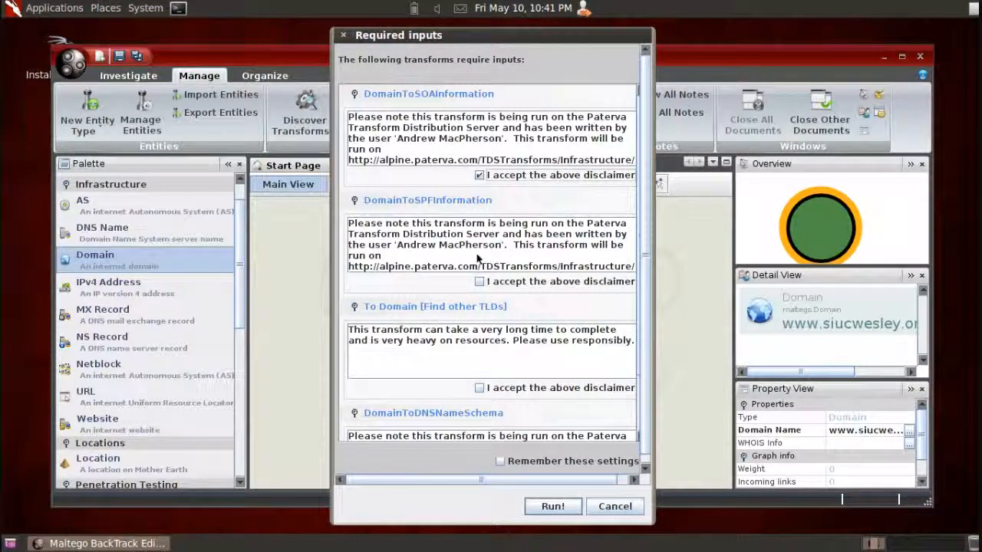
{"action": "left_click", "coordinate": [479, 282]}
{"action": "left_click", "coordinate": [479, 388]}
{"action": "left_click", "coordinate": [355, 307]}
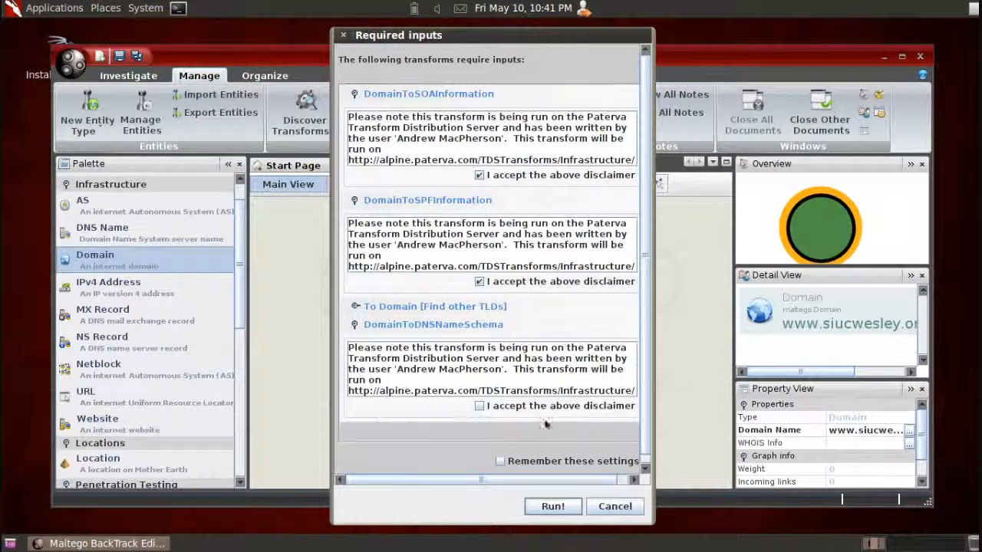
{"action": "left_click", "coordinate": [481, 407]}
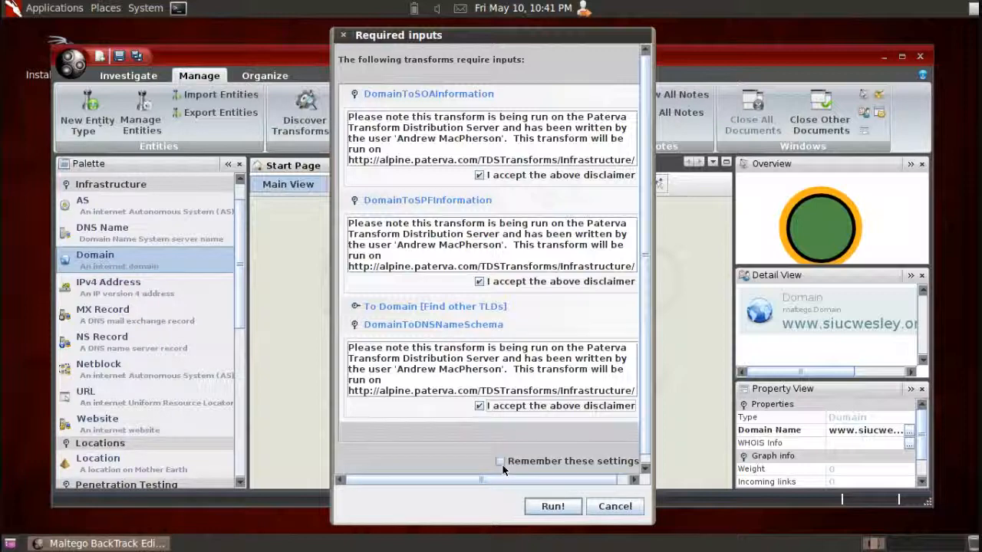
{"action": "left_click", "coordinate": [500, 462]}
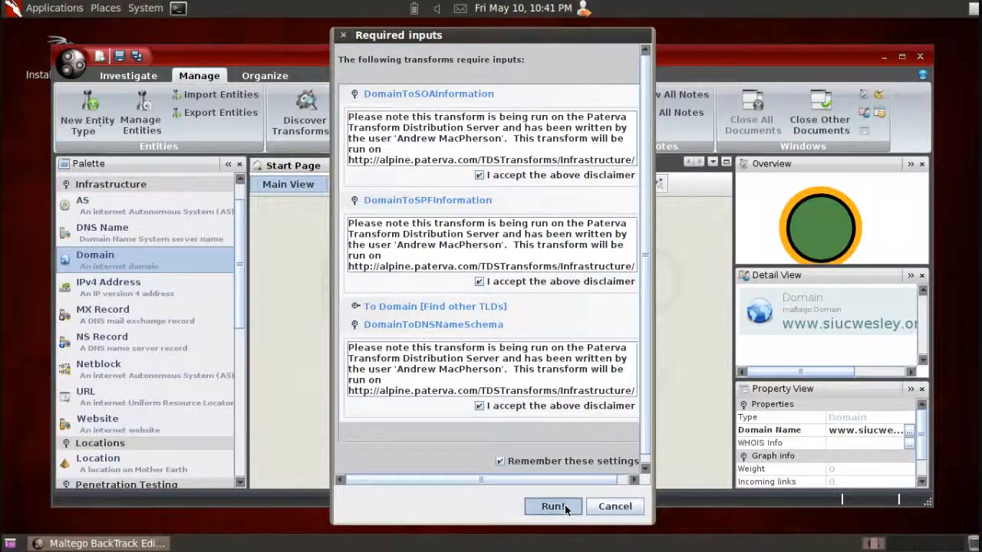
{"action": "left_click", "coordinate": [564, 505]}
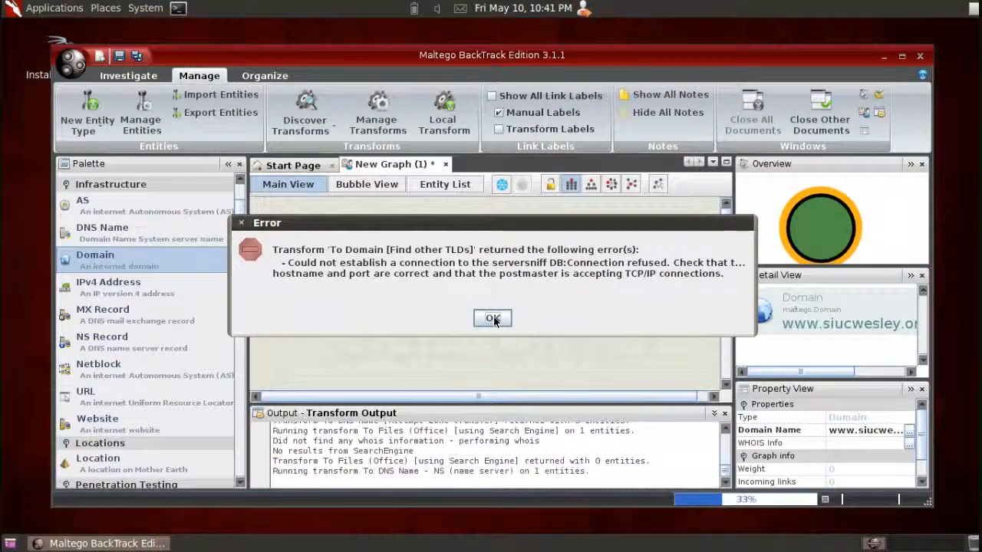
- Dismiss the error messages returned by the running transforms
{"action": "left_click", "coordinate": [493, 319]}
{"action": "left_click", "coordinate": [493, 319]}
{"action": "left_click", "coordinate": [493, 316]}
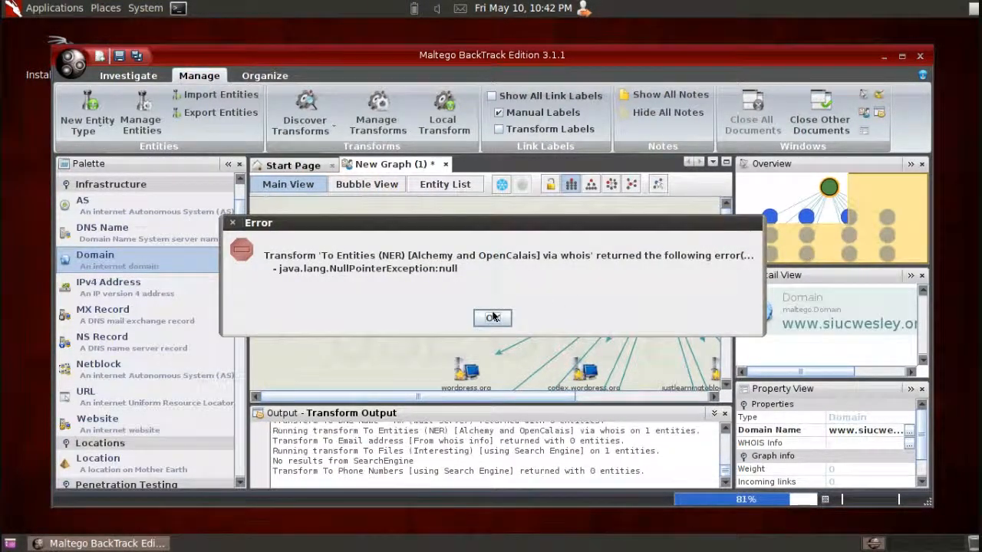
{"action": "left_click", "coordinate": [492, 317]}
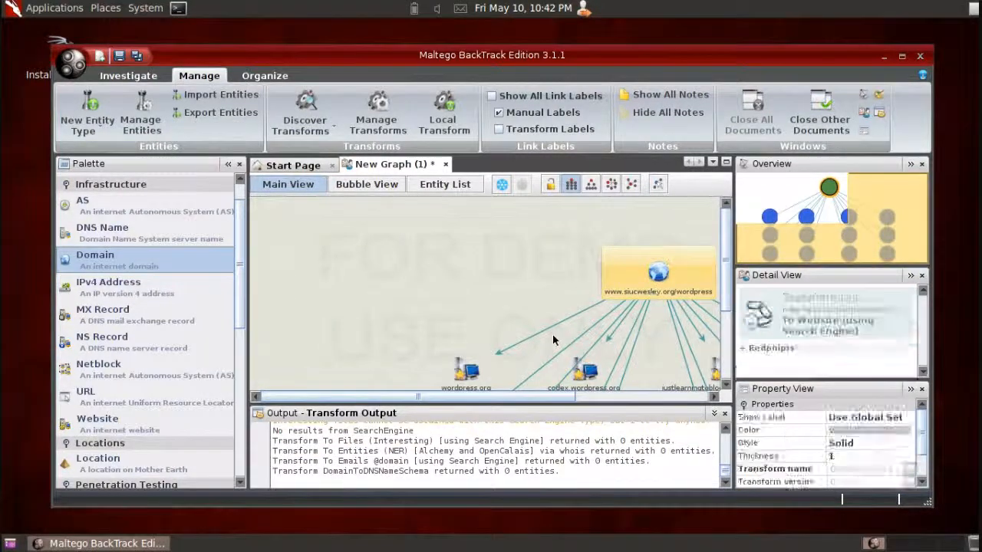
- Look through the entities linked to the domain and arrange the graph in the hierarchical layout
{"action": "left_click_drag", "start_coordinate": [438, 395], "coordinate": [604, 393]}
{"action": "left_click_drag", "start_coordinate": [727, 255], "coordinate": [730, 335]}
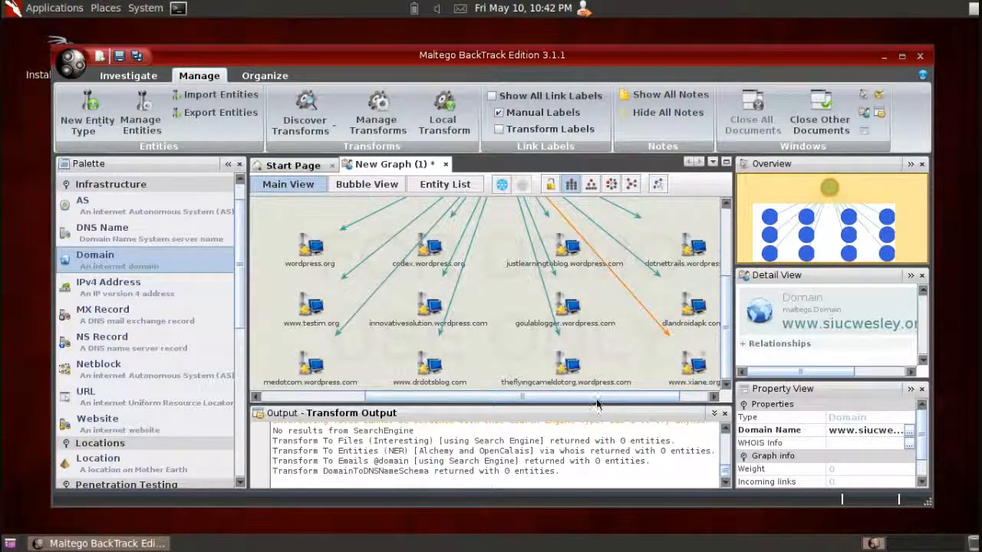
{"action": "mouse_move", "coordinate": [597, 399]}
{"action": "left_mouse_down"}
{"action": "mouse_move", "coordinate": [645, 391]}
{"action": "mouse_move", "coordinate": [623, 398]}
{"action": "mouse_move", "coordinate": [507, 382]}
{"action": "mouse_move", "coordinate": [607, 387]}
{"action": "left_mouse_up"}
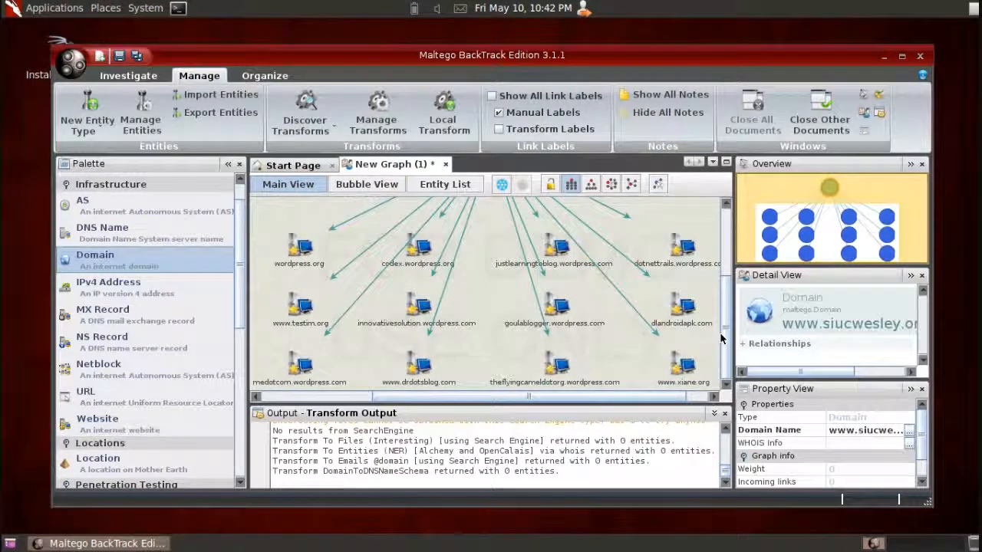
{"action": "left_click_drag", "start_coordinate": [725, 334], "coordinate": [728, 278]}
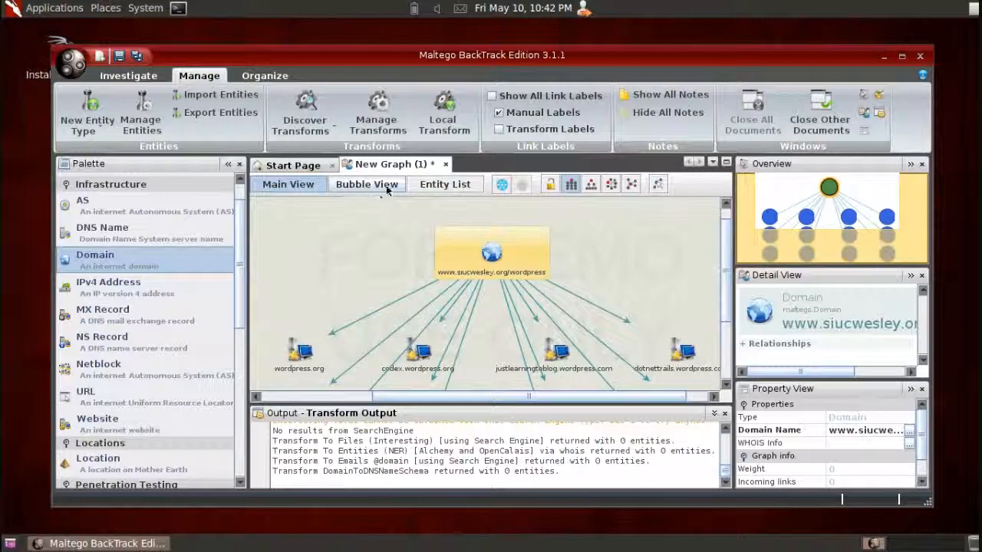
{"action": "left_click", "coordinate": [591, 185]}
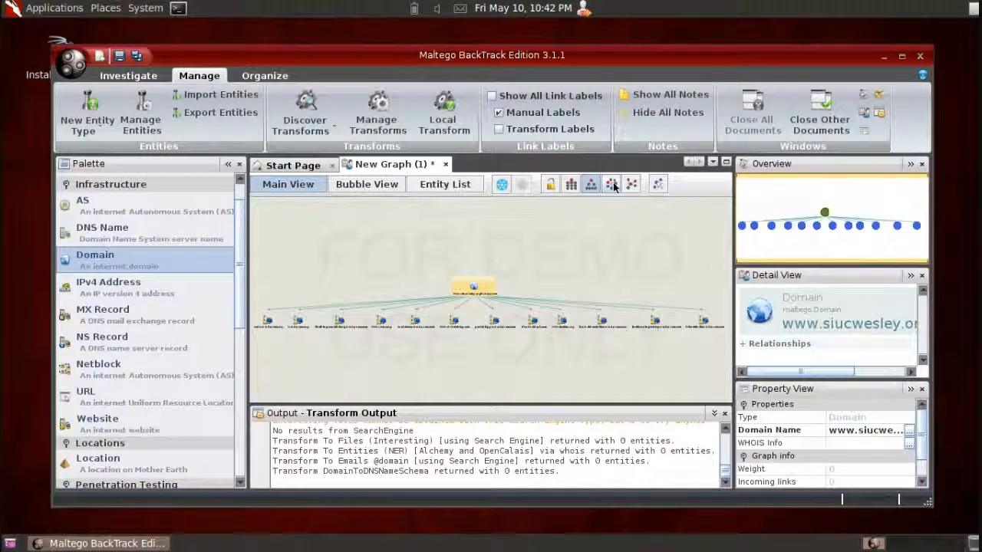
- View the graph in the circular layout and as an entity list with the Nodes column widened to show full names
{"action": "left_click", "coordinate": [611, 184]}
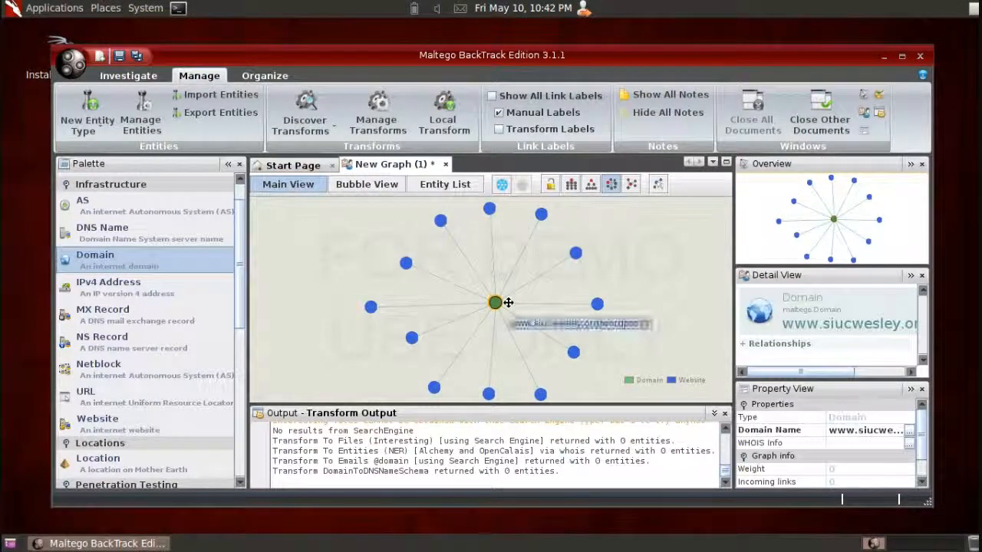
{"action": "scroll", "coordinate": [508, 302], "scroll_direction": "up", "scroll_amount": 2}
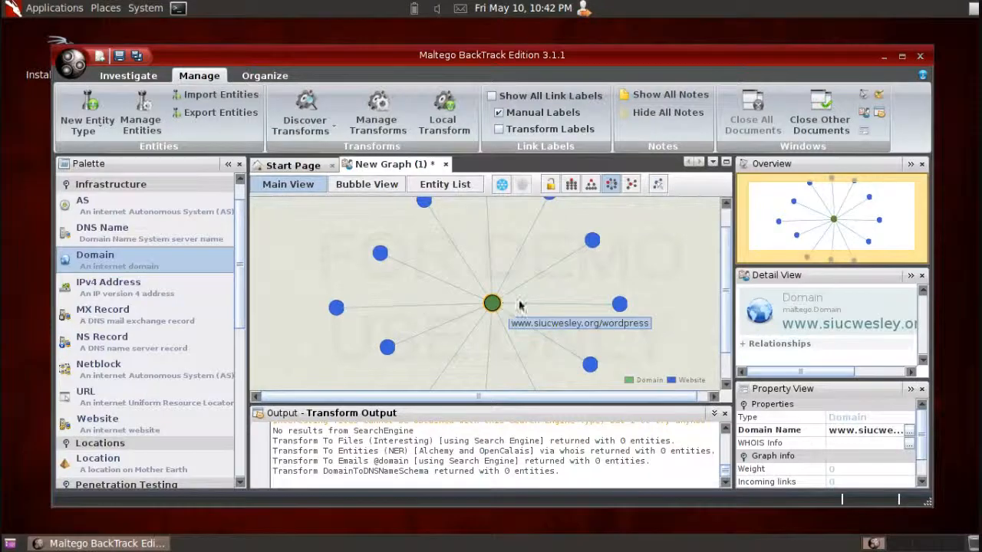
{"action": "scroll", "coordinate": [541, 302], "scroll_direction": "down", "scroll_amount": 2}
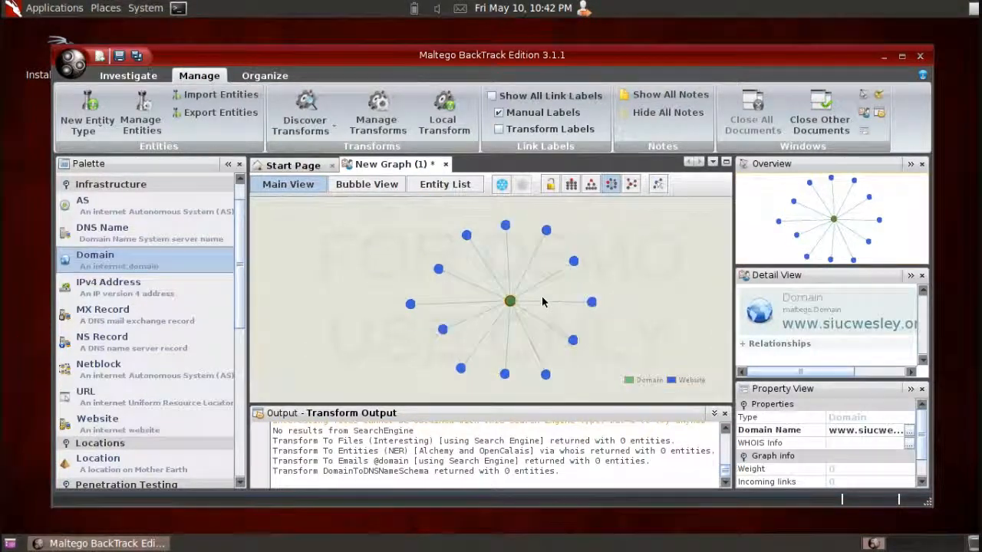
{"action": "left_click", "coordinate": [455, 188]}
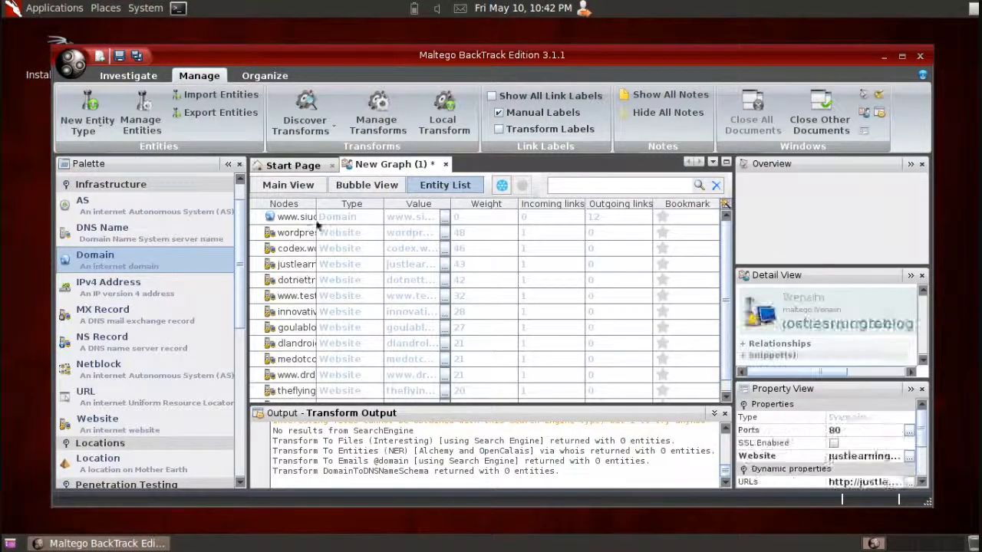
{"action": "left_click_drag", "start_coordinate": [324, 208], "coordinate": [437, 208]}
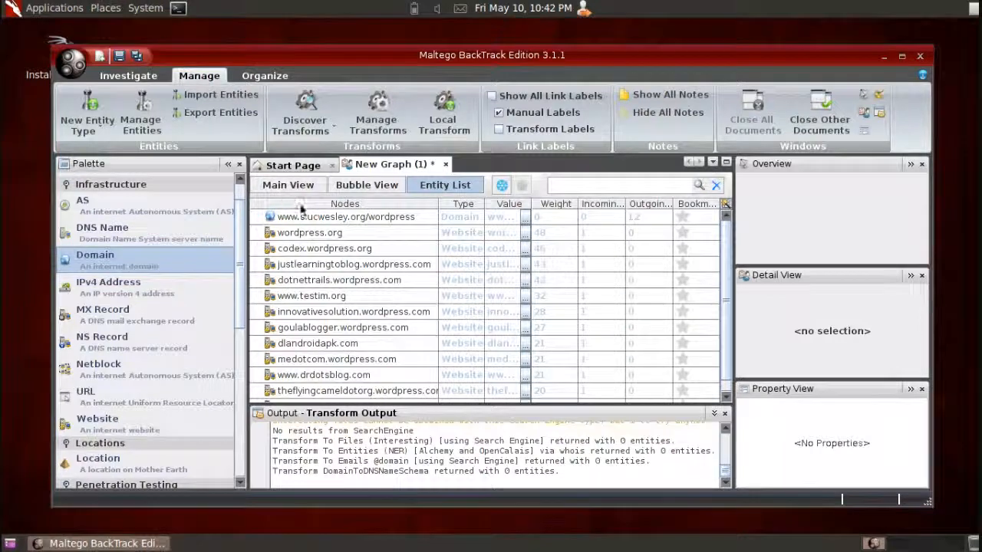
- Close the current graph without saving it and create a new graph
{"action": "left_click", "coordinate": [446, 165]}
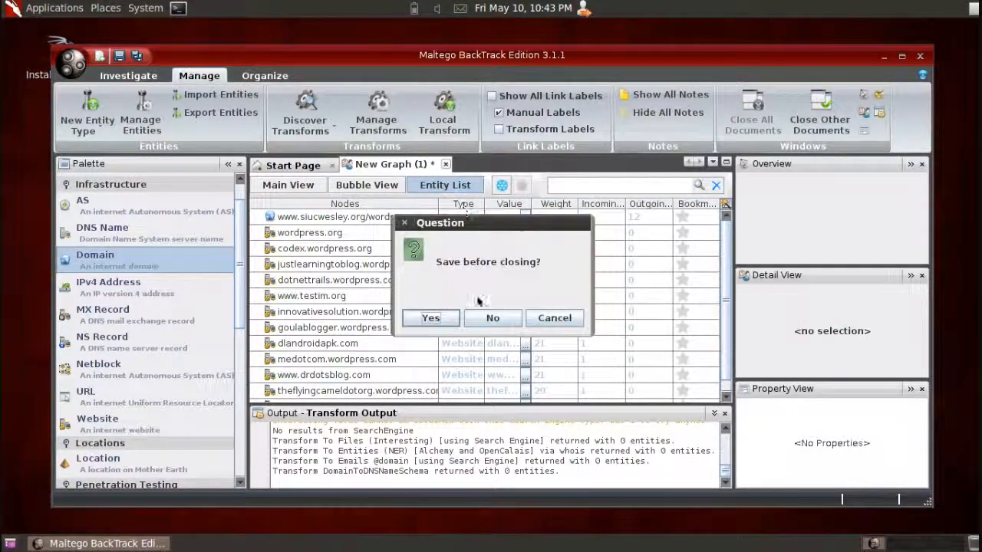
{"action": "left_click", "coordinate": [492, 319]}
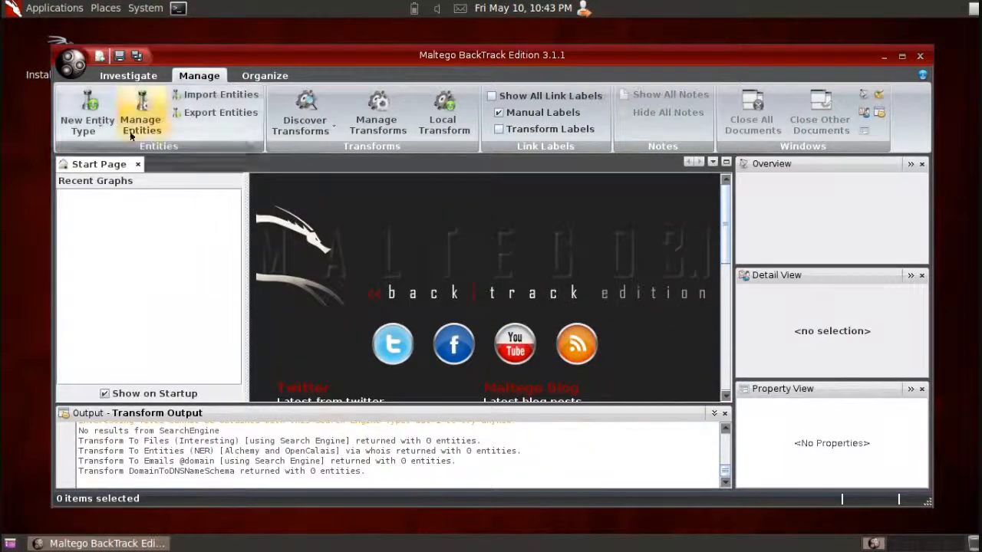
{"action": "left_click", "coordinate": [100, 56]}
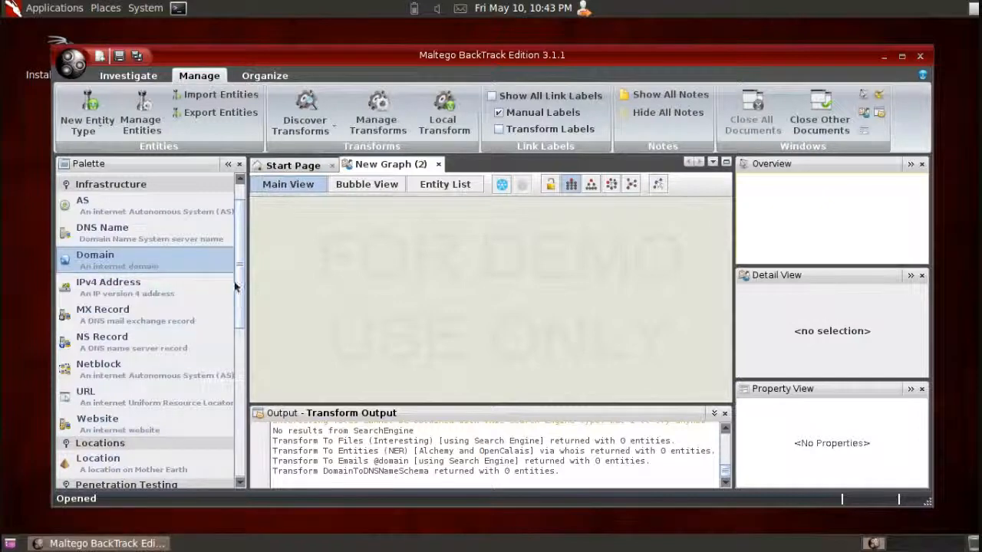
- Add an Email Address entity to the new graph and enter the target's email address as its value
{"action": "left_click_drag", "start_coordinate": [238, 276], "coordinate": [246, 362]}
{"action": "left_click_drag", "start_coordinate": [130, 373], "coordinate": [483, 264]}
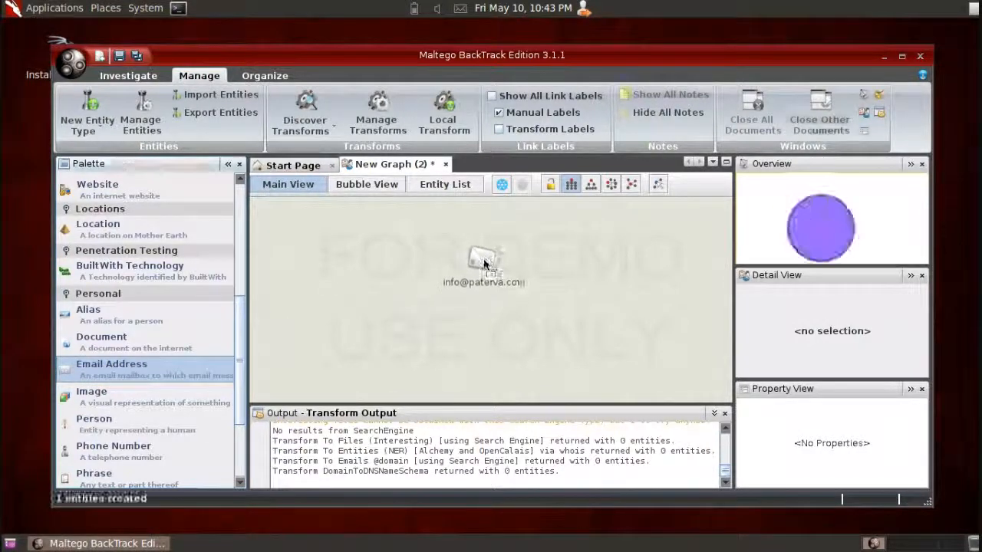
{"action": "left_click", "coordinate": [487, 280]}
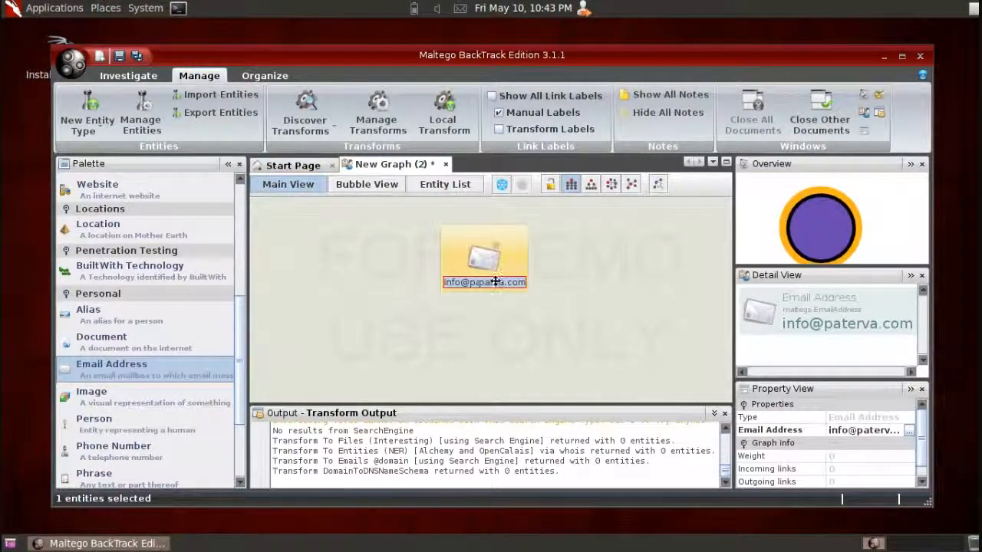
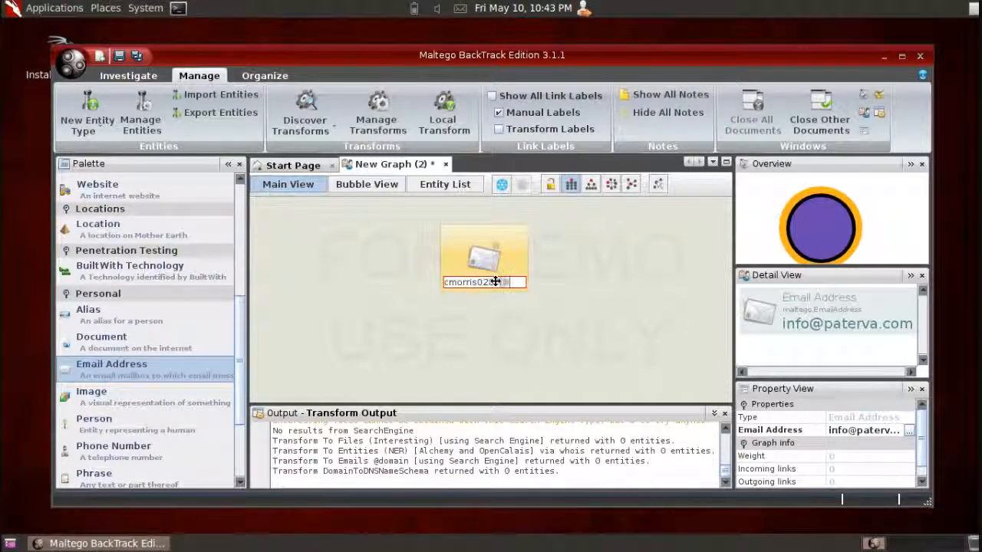
{"action": "key", "text": "Return"}
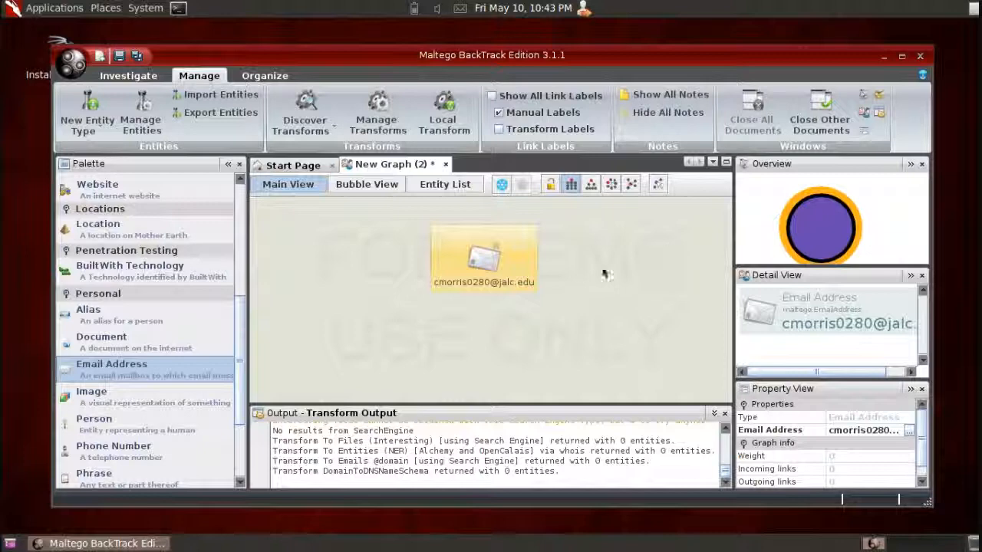
- Start all transforms on the email address entity and confirm running them
{"action": "right_click", "coordinate": [484, 258]}
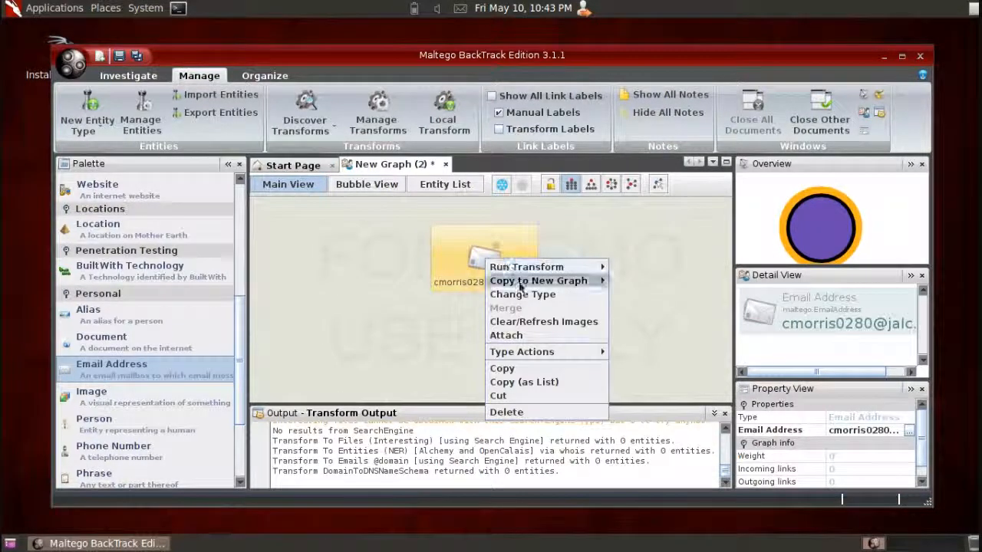
{"action": "mouse_move", "coordinate": [549, 285]}
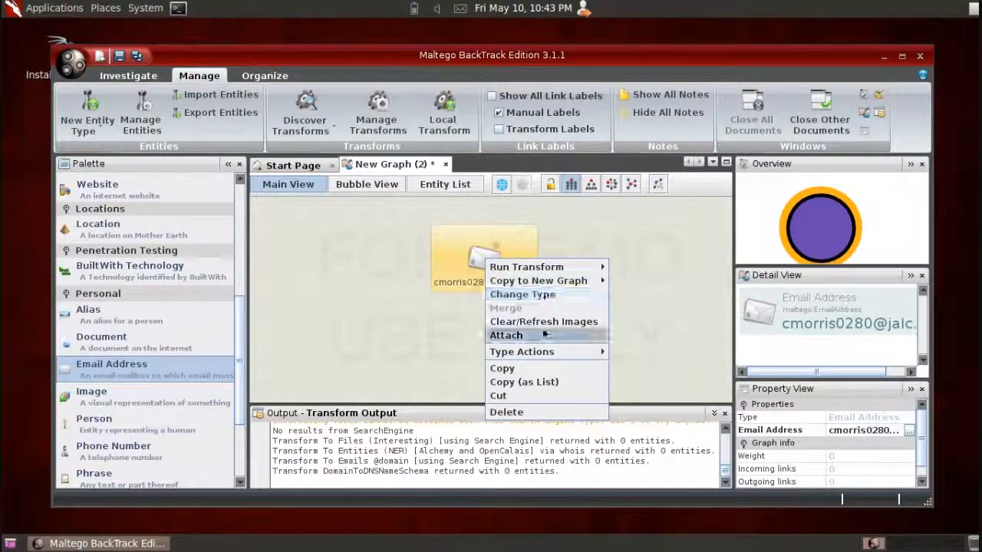
{"action": "mouse_move", "coordinate": [554, 268]}
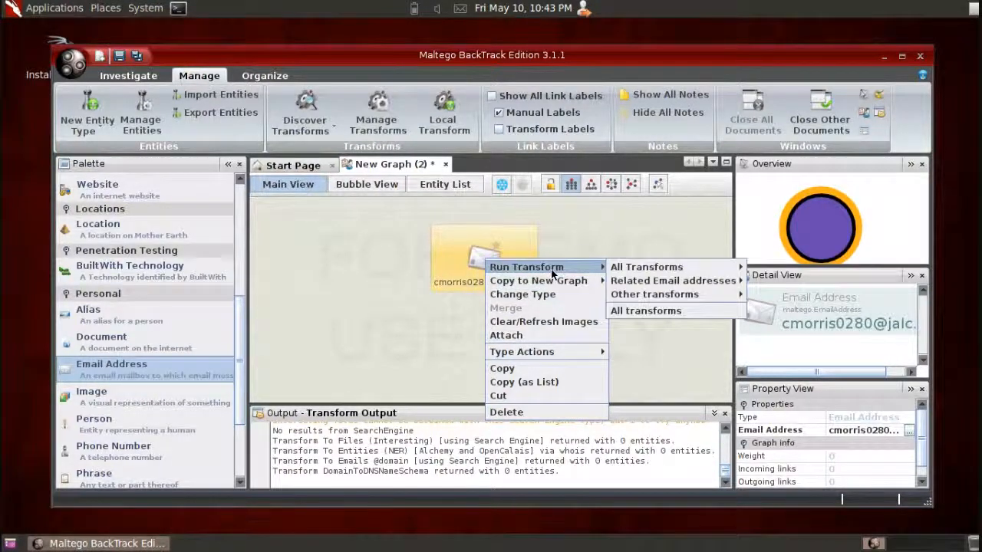
{"action": "left_click", "coordinate": [652, 310]}
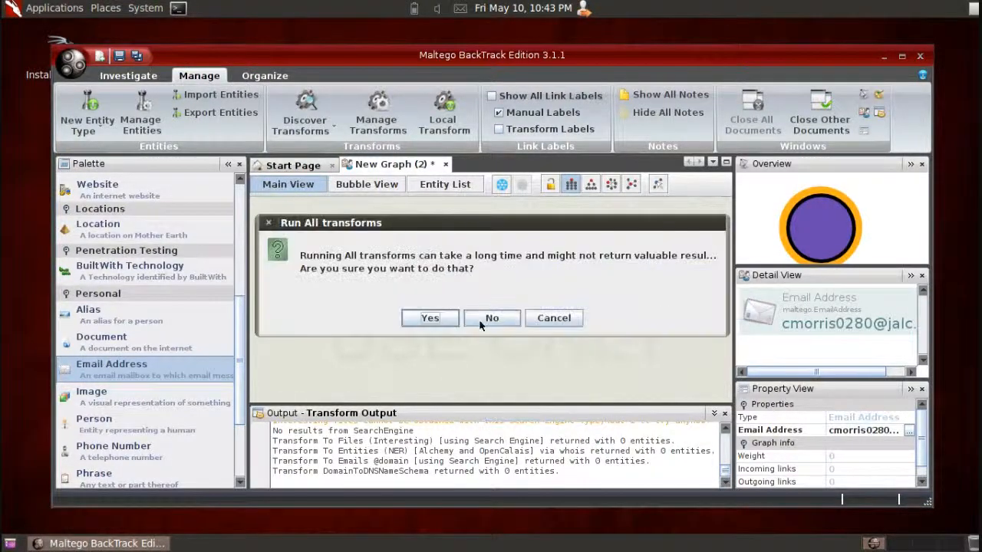
{"action": "left_click", "coordinate": [431, 319]}
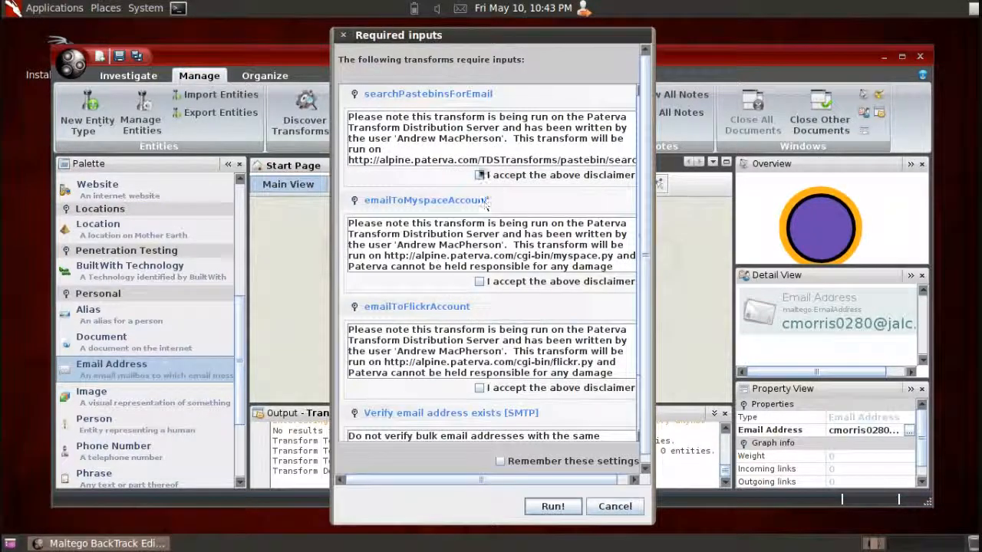
- Accept the disclaimers of the Pastebin, Myspace, Flickr and SMTP verification transforms, have the settings remembered, and run the transforms
{"action": "left_click", "coordinate": [480, 175]}
{"action": "left_click", "coordinate": [479, 282]}
{"action": "left_click", "coordinate": [479, 388]}
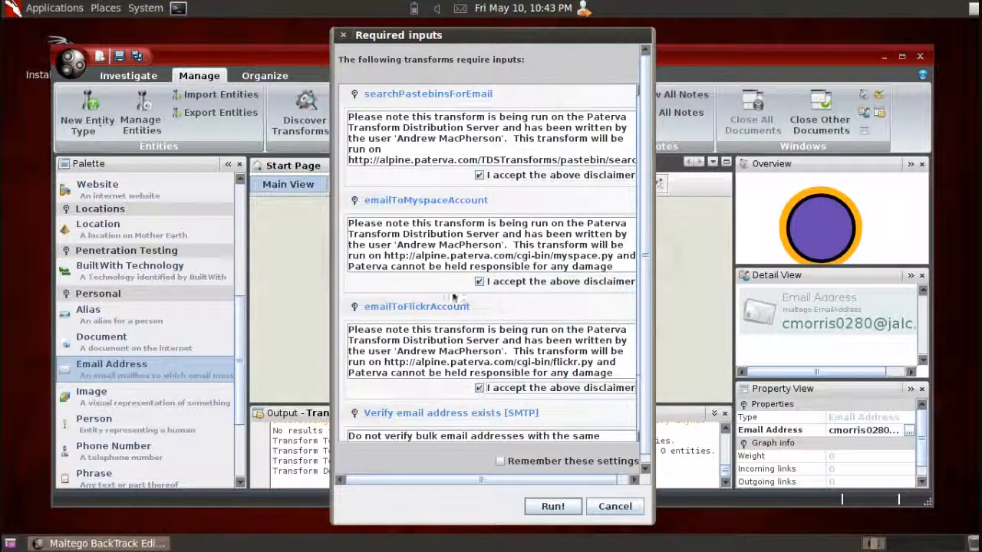
{"action": "left_click", "coordinate": [355, 307]}
{"action": "left_click", "coordinate": [479, 406]}
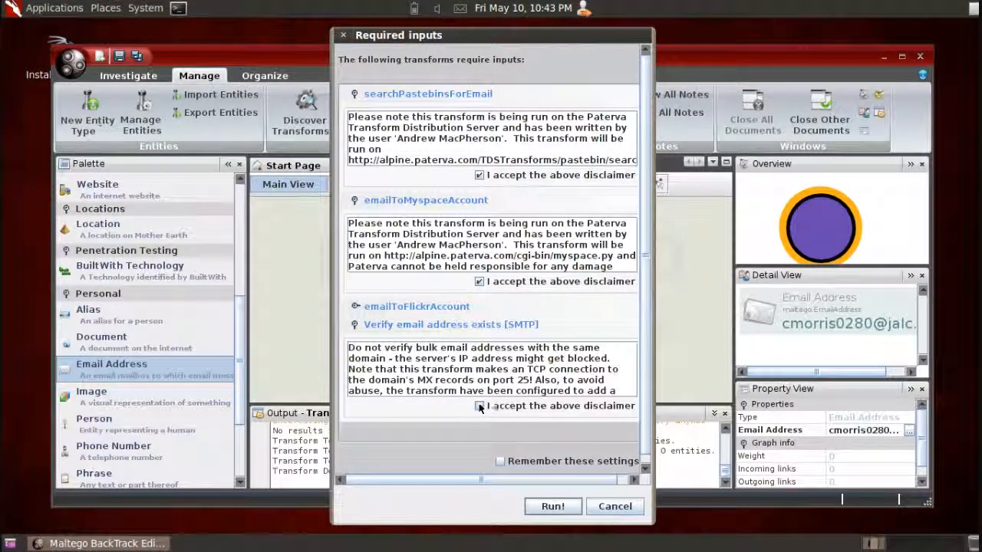
{"action": "left_click", "coordinate": [501, 462]}
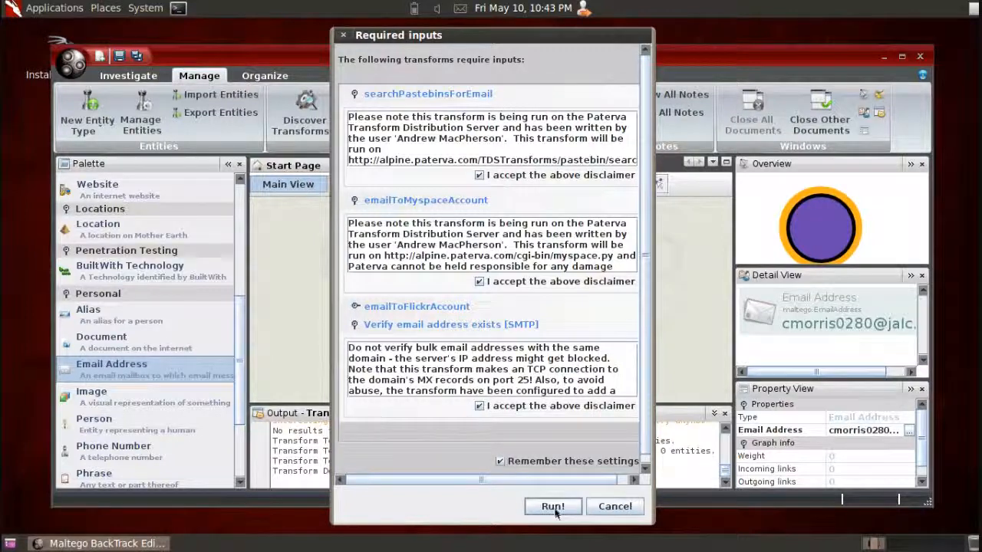
{"action": "left_click", "coordinate": [553, 508]}
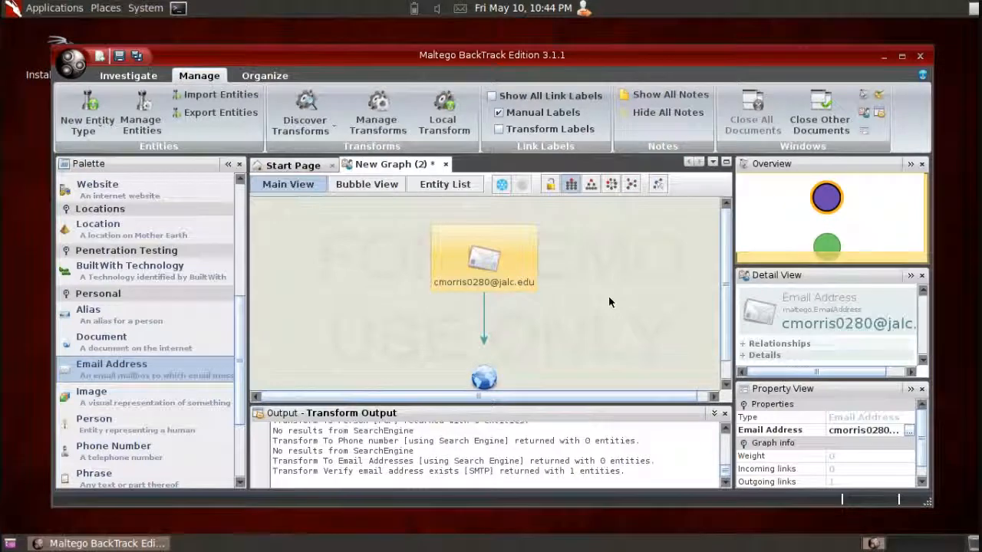
- Run all transforms on the jalc.edu domain linked to the email address and dismiss the resulting transform error
{"action": "scroll", "coordinate": [726, 292], "scroll_direction": "down", "scroll_amount": 1}
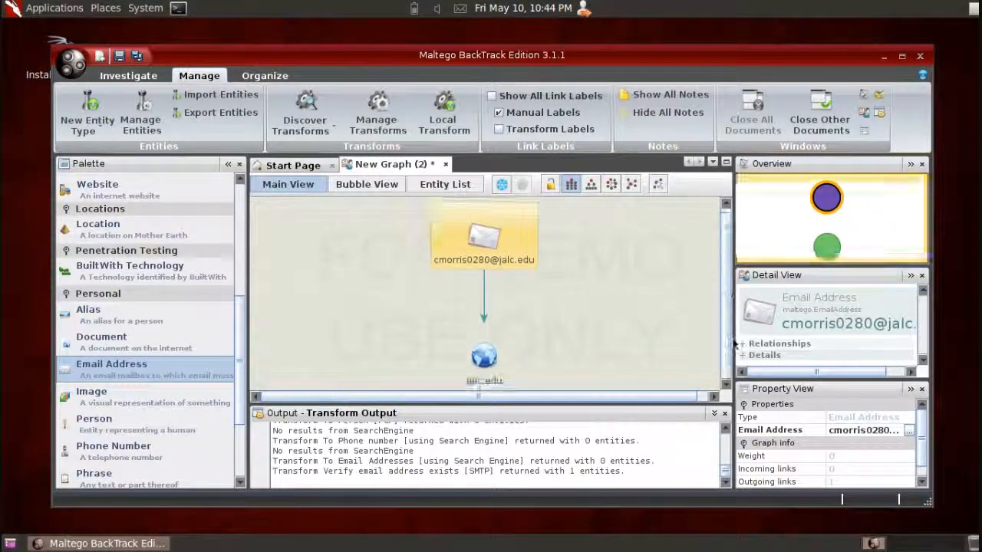
{"action": "left_click", "coordinate": [491, 359]}
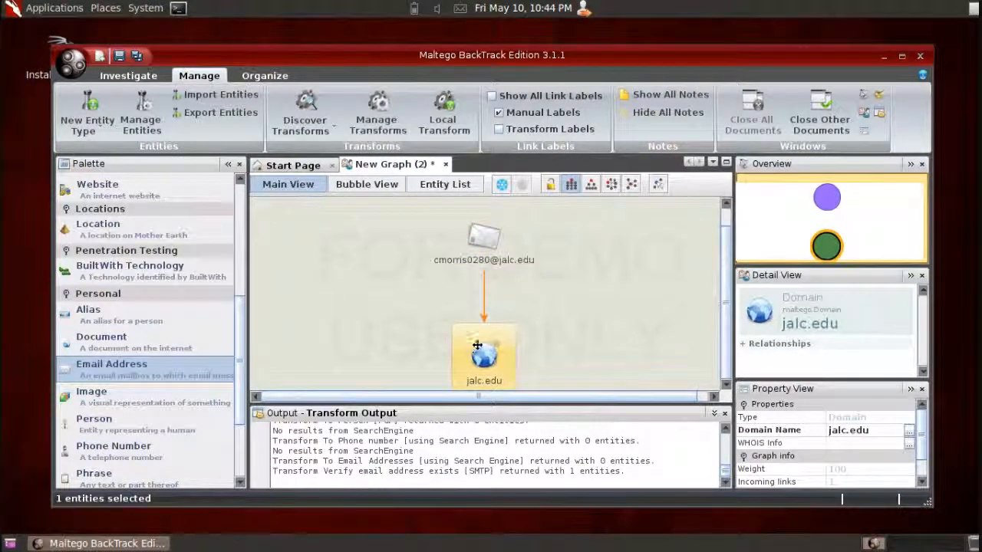
{"action": "right_click", "coordinate": [480, 353]}
{"action": "mouse_move", "coordinate": [537, 360]}
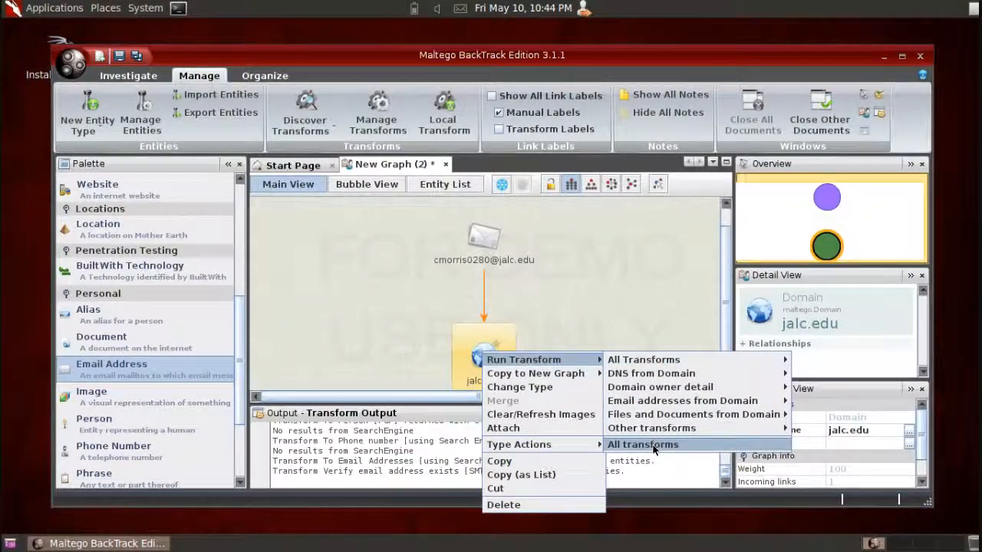
{"action": "left_click", "coordinate": [644, 445]}
{"action": "left_click", "coordinate": [444, 318]}
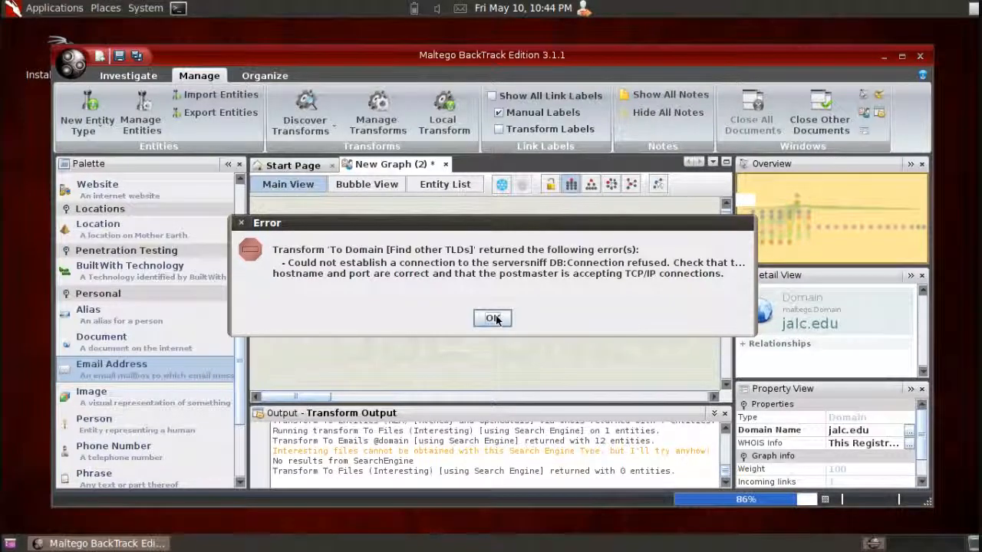
{"action": "left_click", "coordinate": [492, 317]}
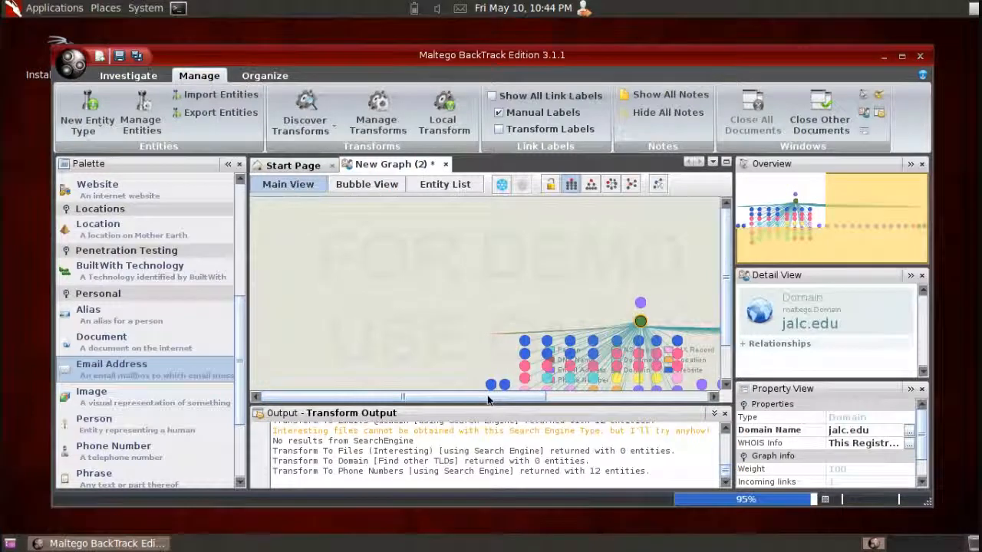
- Look over the domain's linked entities in the main view, and inspect a phone number entity in the bubble view
{"action": "left_click_drag", "start_coordinate": [490, 398], "coordinate": [588, 395]}
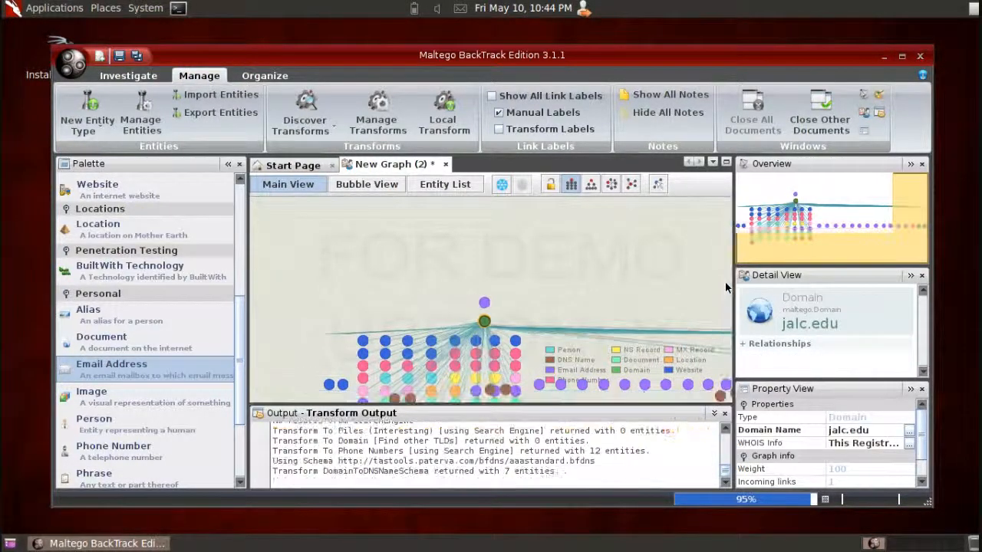
{"action": "left_click_drag", "start_coordinate": [731, 315], "coordinate": [713, 362]}
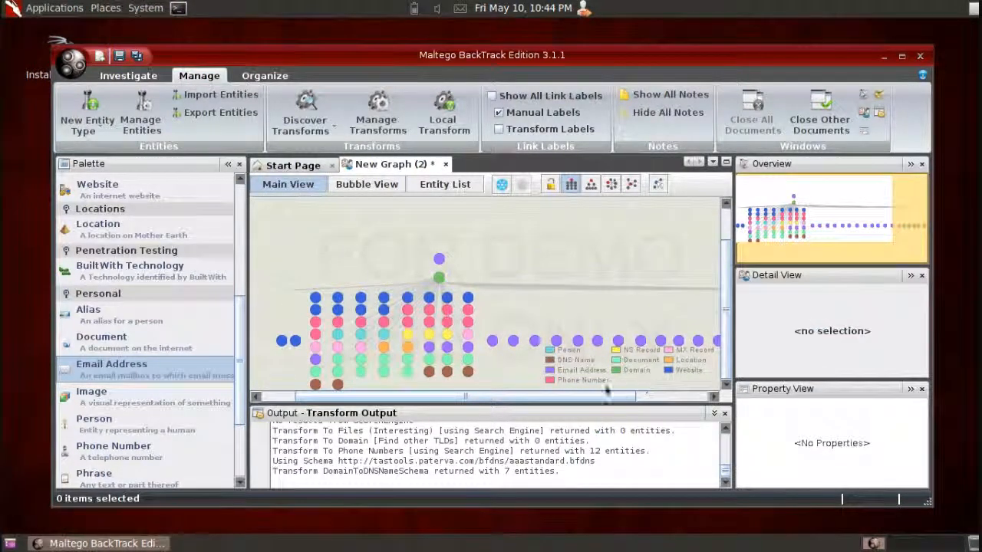
{"action": "left_click", "coordinate": [367, 184]}
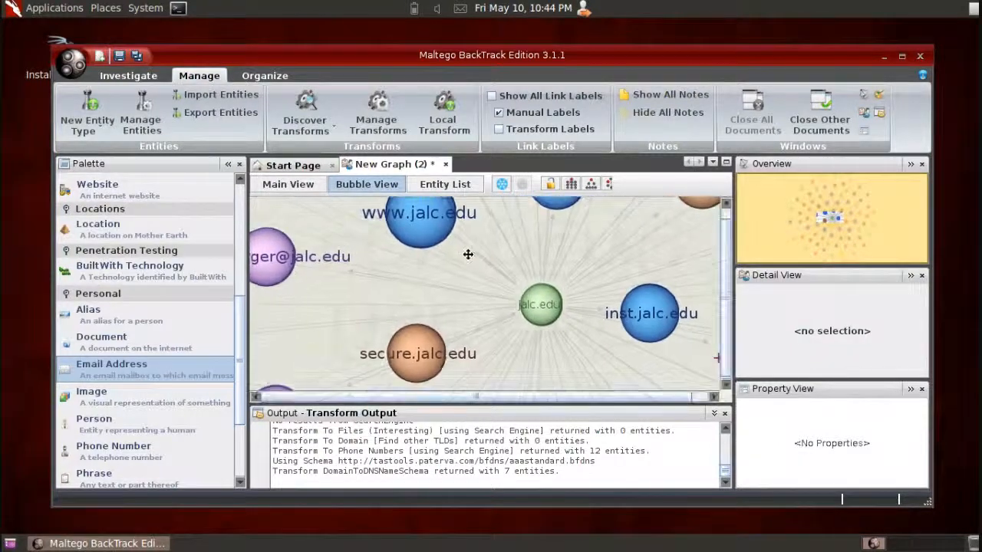
{"action": "left_click_drag", "start_coordinate": [468, 254], "coordinate": [590, 338]}
{"action": "left_click_drag", "start_coordinate": [386, 273], "coordinate": [474, 344]}
{"action": "left_click", "coordinate": [330, 323]}
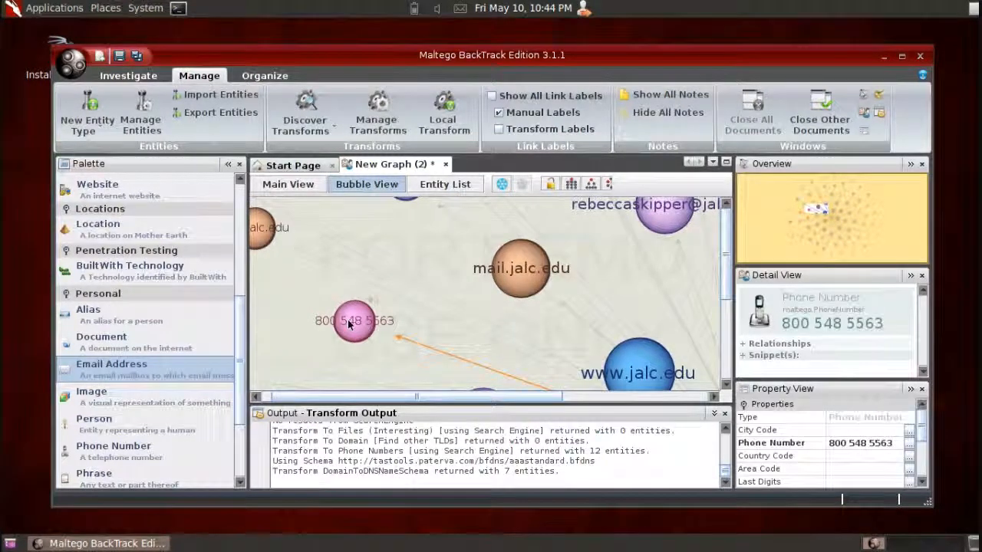
{"action": "left_click", "coordinate": [375, 261]}
{"action": "left_click_drag", "start_coordinate": [375, 260], "coordinate": [363, 363]}
{"action": "left_click", "coordinate": [364, 360]}
- Look through the surrounding website, person, email, phone number and document entities in the bubble view
{"action": "left_click_drag", "start_coordinate": [500, 237], "coordinate": [391, 388]}
{"action": "left_click_drag", "start_coordinate": [340, 318], "coordinate": [511, 381]}
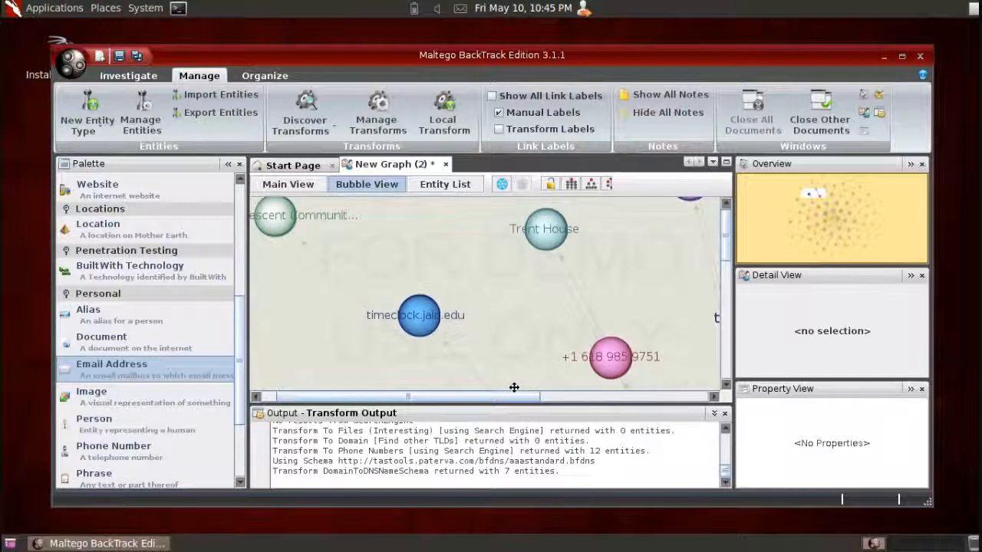
{"action": "left_click_drag", "start_coordinate": [434, 263], "coordinate": [294, 269]}
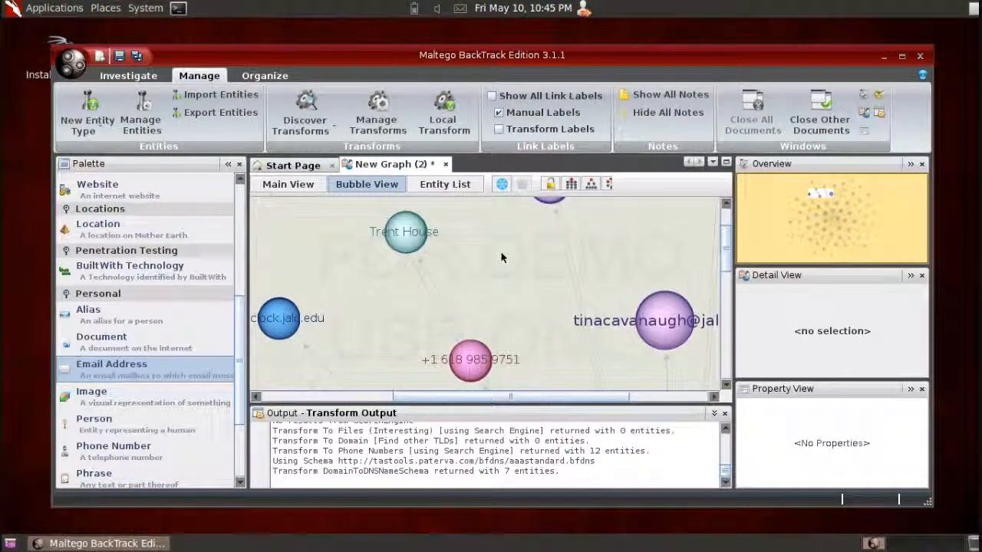
{"action": "left_click_drag", "start_coordinate": [630, 259], "coordinate": [333, 335]}
{"action": "left_click_drag", "start_coordinate": [526, 340], "coordinate": [448, 229]}
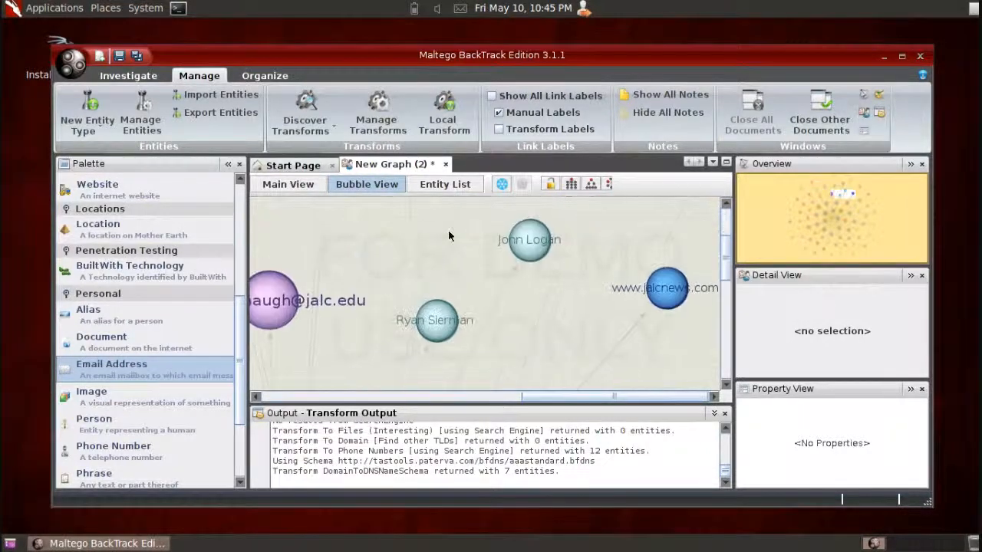
{"action": "scroll", "coordinate": [449, 232], "scroll_direction": "down", "scroll_amount": 2}
{"action": "left_click_drag", "start_coordinate": [539, 297], "coordinate": [512, 178]}
{"action": "left_click_drag", "start_coordinate": [642, 296], "coordinate": [466, 183]}
{"action": "left_click_drag", "start_coordinate": [467, 340], "coordinate": [601, 147]}
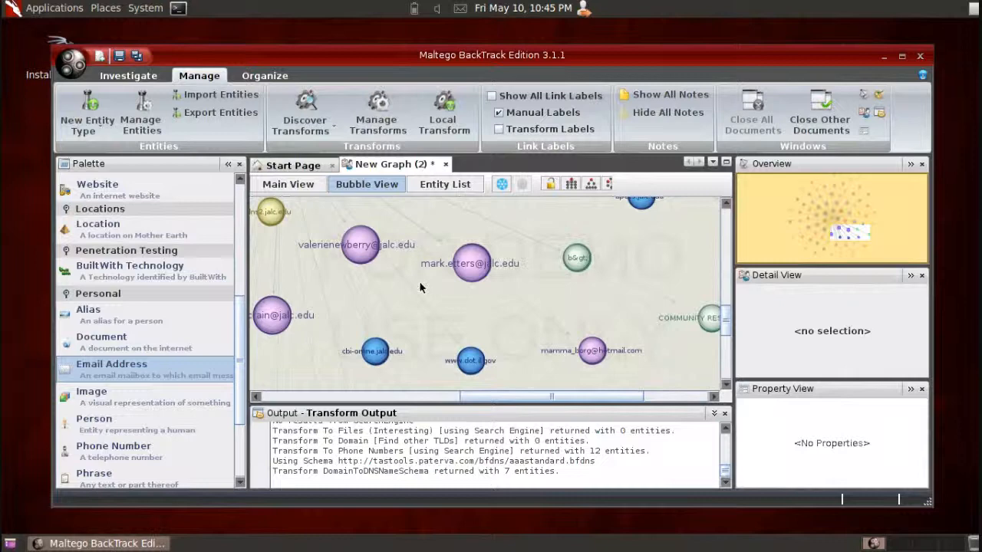
{"action": "left_click_drag", "start_coordinate": [418, 312], "coordinate": [614, 205]}
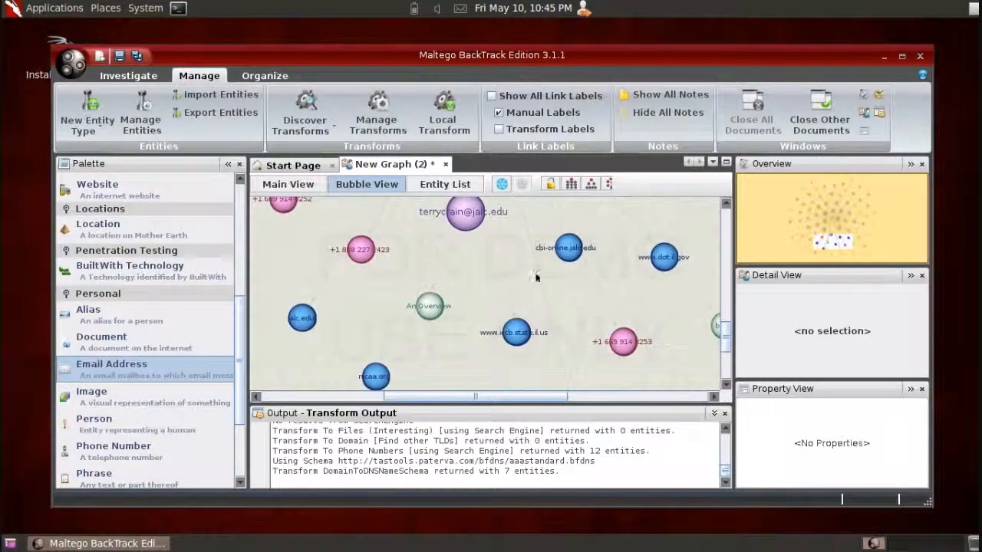
- Look over the name server, mail server, document and website entities around the email address in the bubble view
{"action": "left_click_drag", "start_coordinate": [515, 275], "coordinate": [552, 220]}
{"action": "left_click_drag", "start_coordinate": [491, 310], "coordinate": [464, 203]}
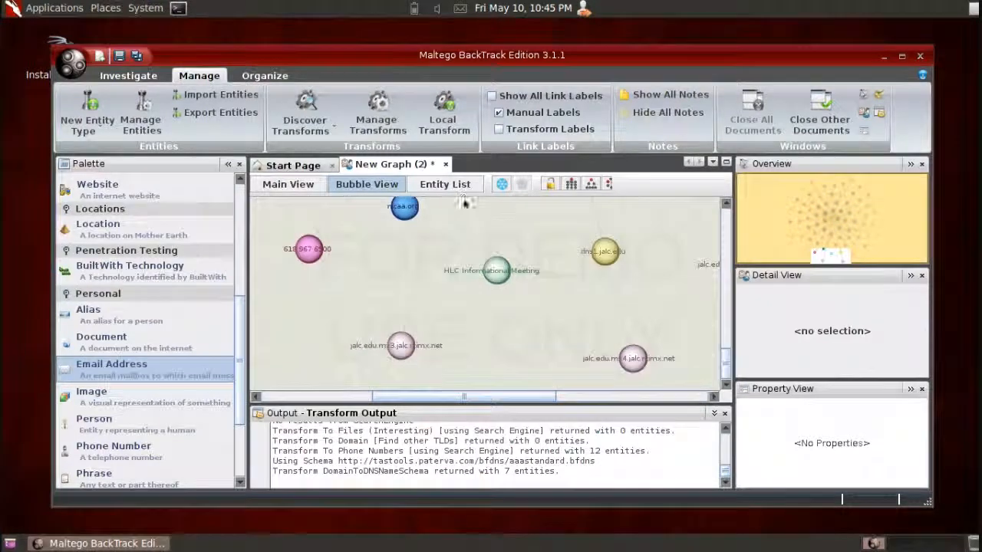
{"action": "left_click_drag", "start_coordinate": [566, 289], "coordinate": [661, 314]}
{"action": "left_click_drag", "start_coordinate": [428, 260], "coordinate": [585, 407]}
{"action": "left_click_drag", "start_coordinate": [402, 331], "coordinate": [292, 331]}
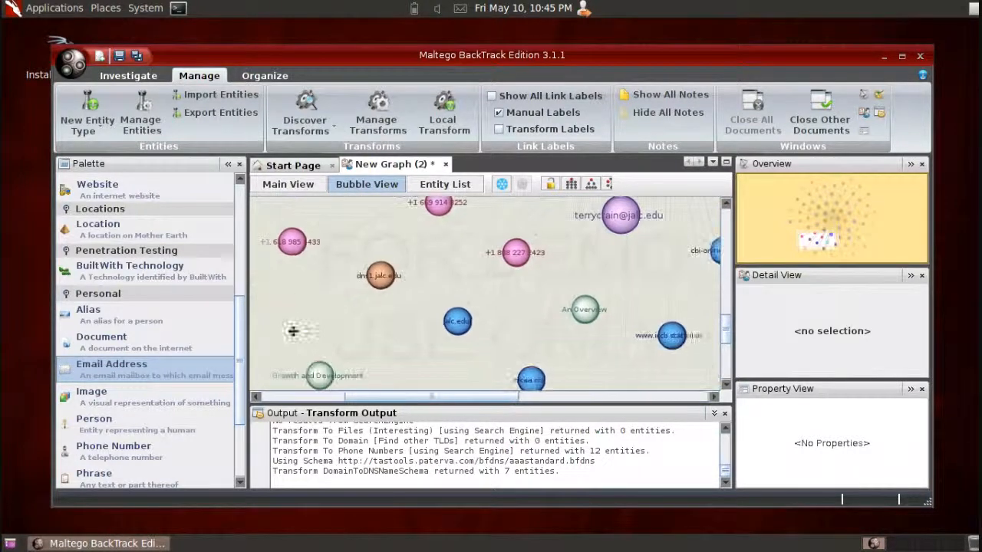
- Widen the graph area and use Quick Find to search all entity types for the person's first name, including entity properties
{"action": "left_click", "coordinate": [150, 79]}
{"action": "left_click", "coordinate": [283, 115]}
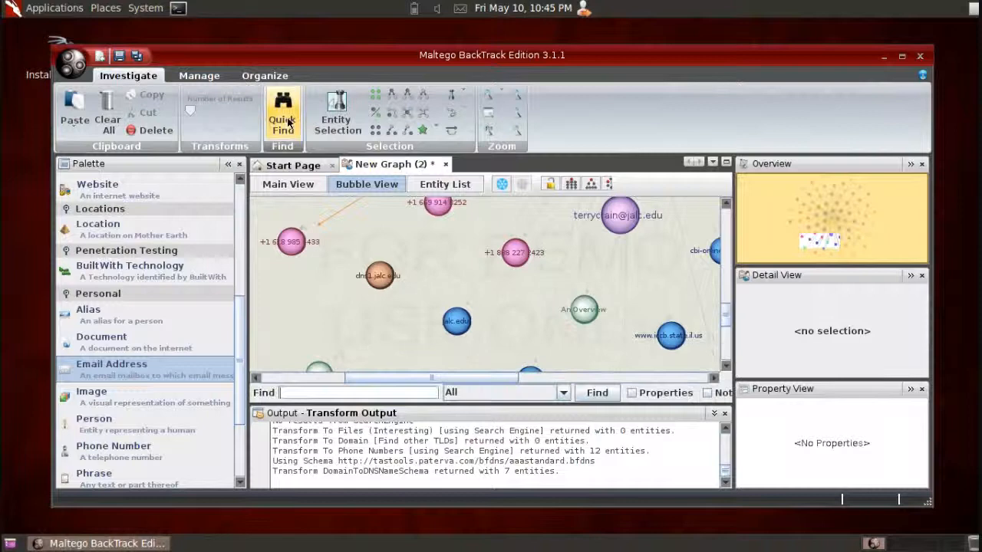
{"action": "left_click", "coordinate": [451, 230]}
{"action": "key", "text": "Return"}
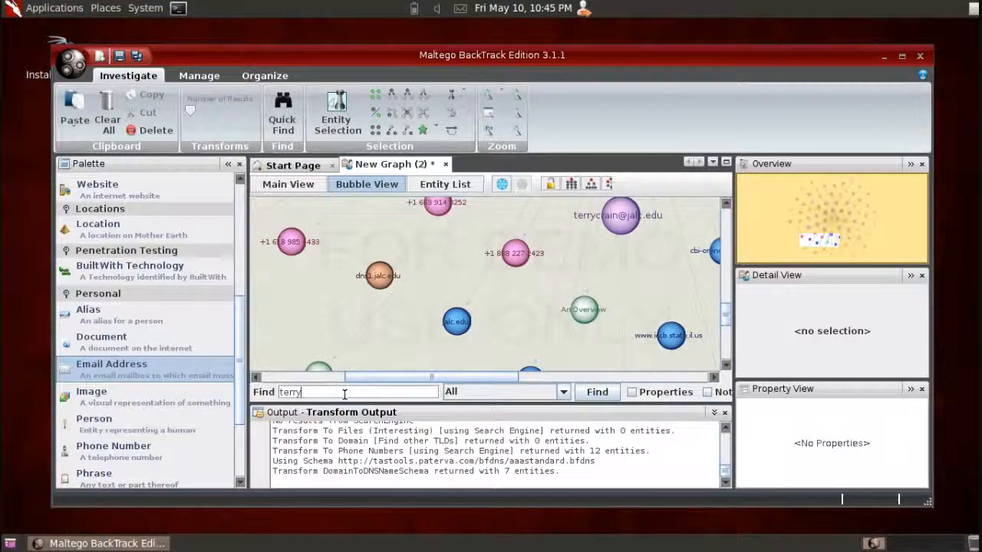
{"action": "left_click_drag", "start_coordinate": [729, 347], "coordinate": [841, 345]}
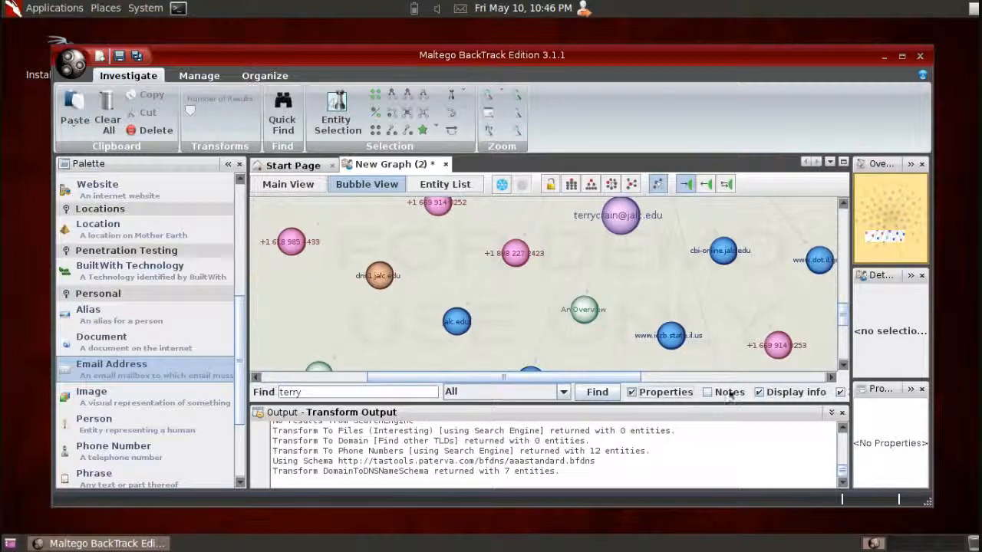
{"action": "left_click", "coordinate": [596, 392]}
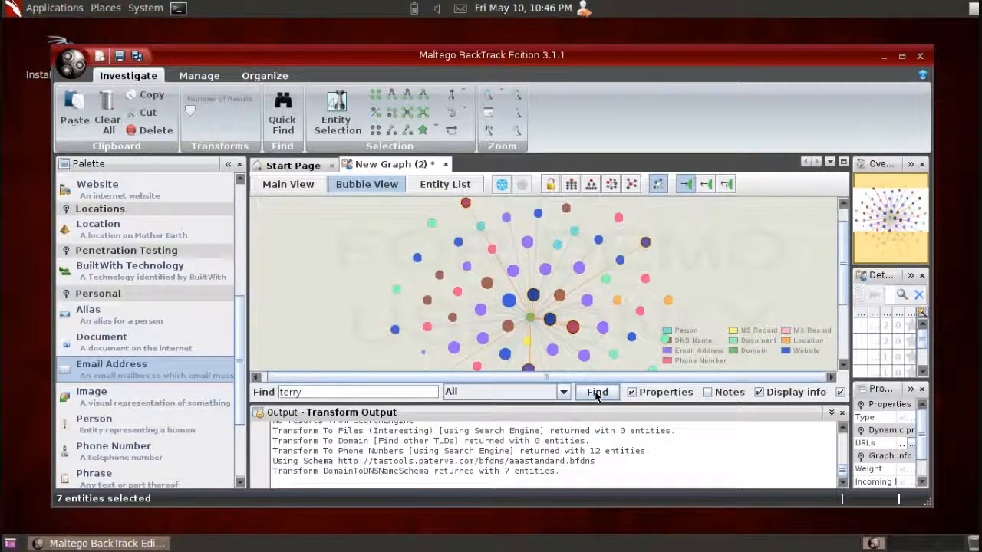
- Examine the highlighted search matches up close in the bubble view, including the websites and phone number linked to the domain
{"action": "left_click", "coordinate": [532, 296]}
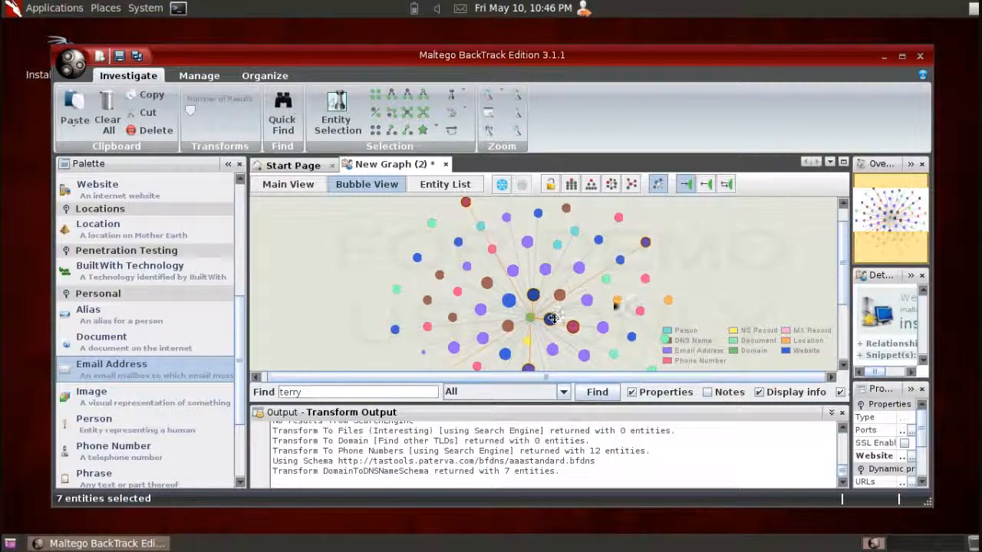
{"action": "left_click_drag", "start_coordinate": [569, 377], "coordinate": [553, 376]}
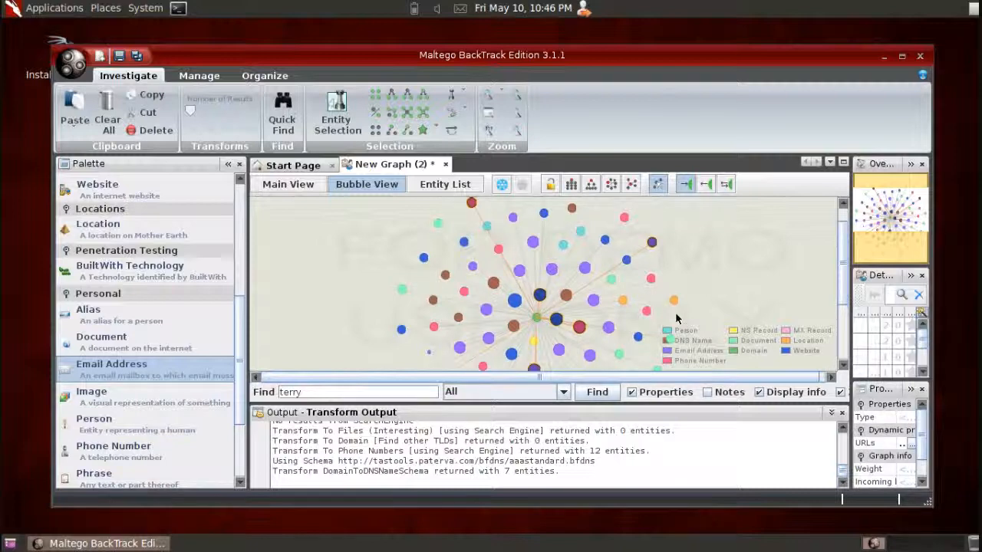
{"action": "scroll", "coordinate": [619, 325], "scroll_direction": "up", "scroll_amount": 3}
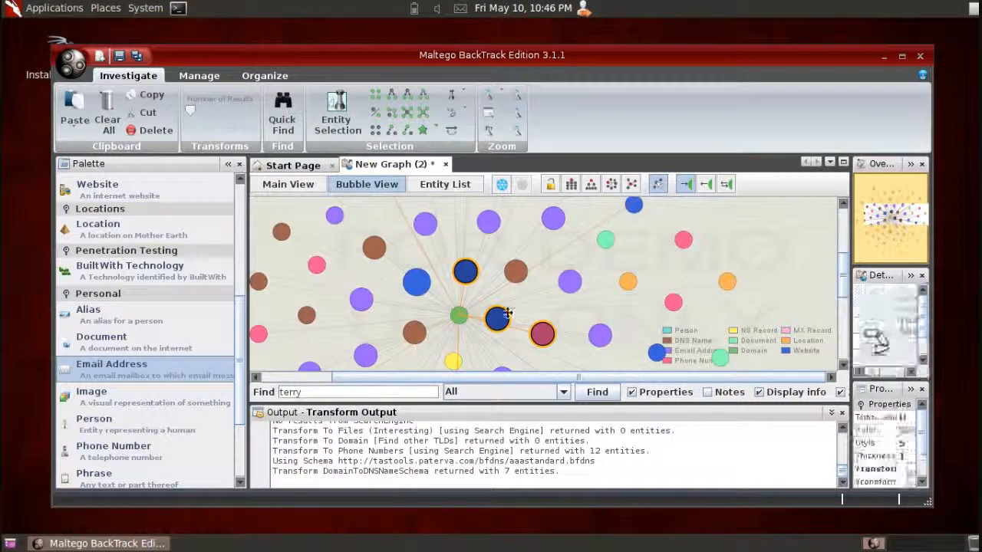
{"action": "scroll", "coordinate": [499, 319], "scroll_direction": "up", "scroll_amount": 3}
{"action": "scroll", "coordinate": [499, 319], "scroll_direction": "up", "scroll_amount": 2}
{"action": "scroll", "coordinate": [498, 319], "scroll_direction": "down", "scroll_amount": 2}
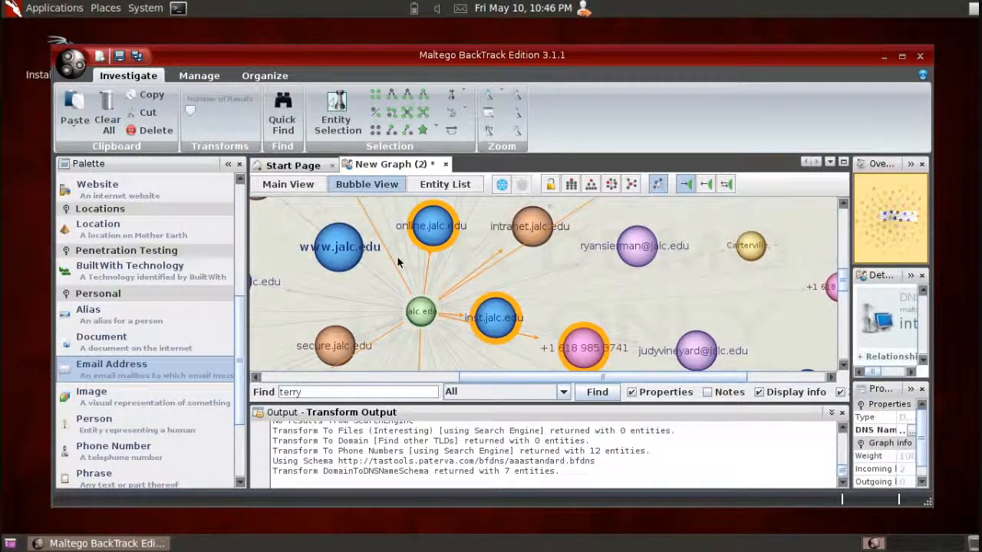
- Check the links of the jalc.edu domain entity and clear the search term
{"action": "left_click", "coordinate": [420, 311]}
{"action": "double_click", "coordinate": [346, 392]}
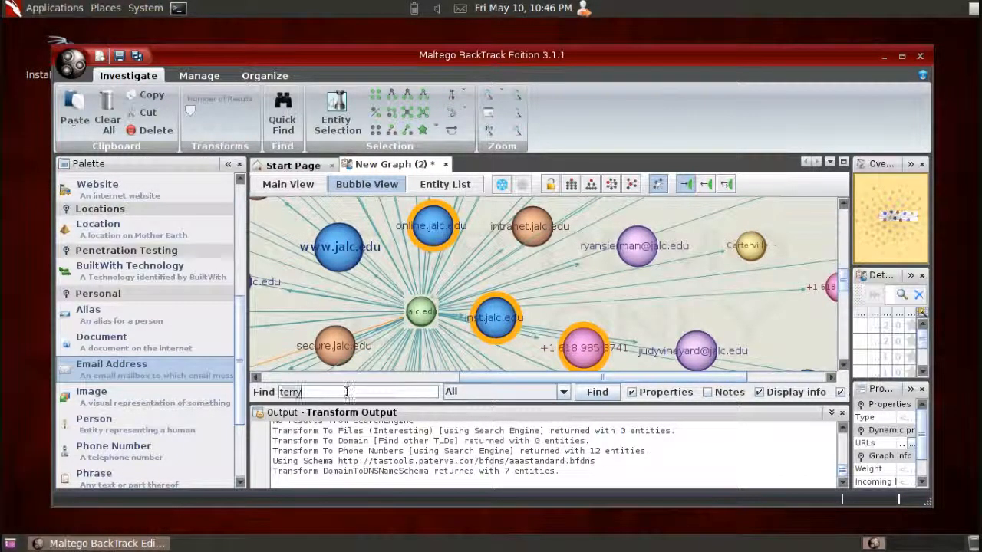
{"action": "left_click", "coordinate": [300, 311]}
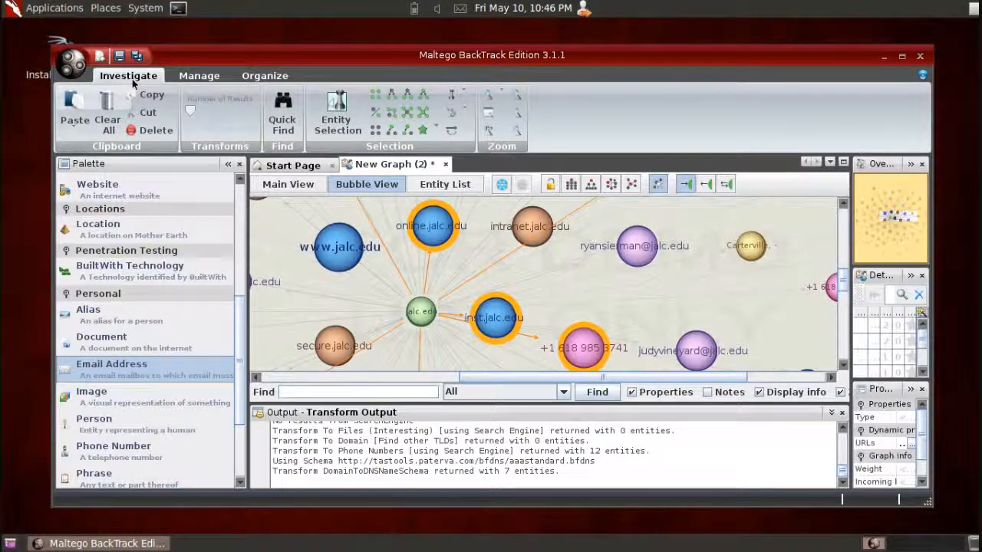
- Close the graph without saving it and exit the program
{"action": "left_click", "coordinate": [446, 165]}
{"action": "left_click", "coordinate": [495, 318]}
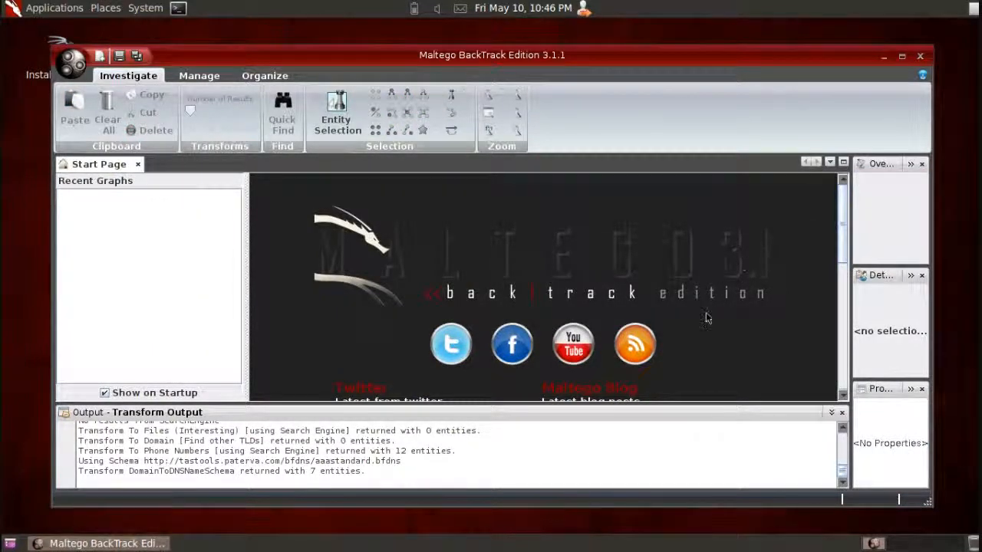
{"action": "left_click", "coordinate": [920, 56]}
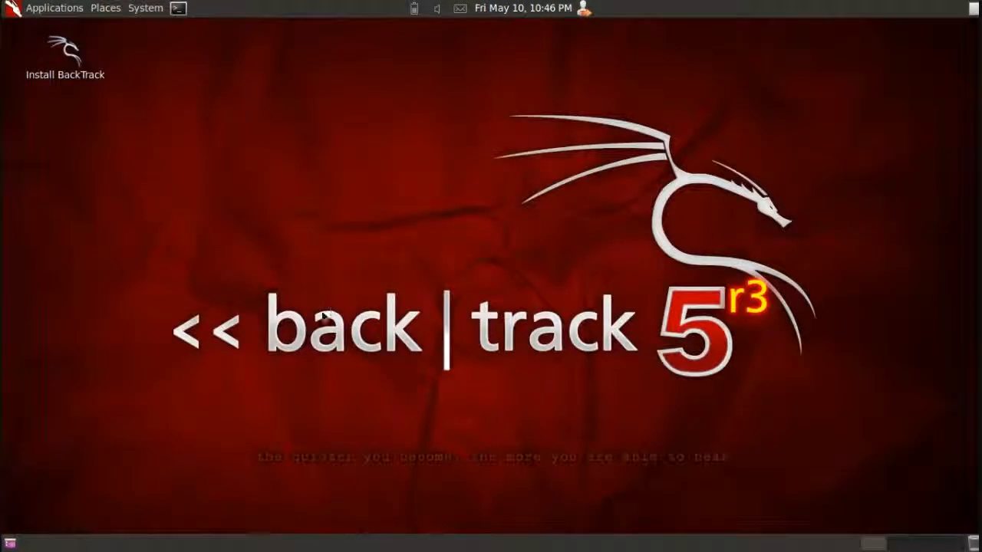